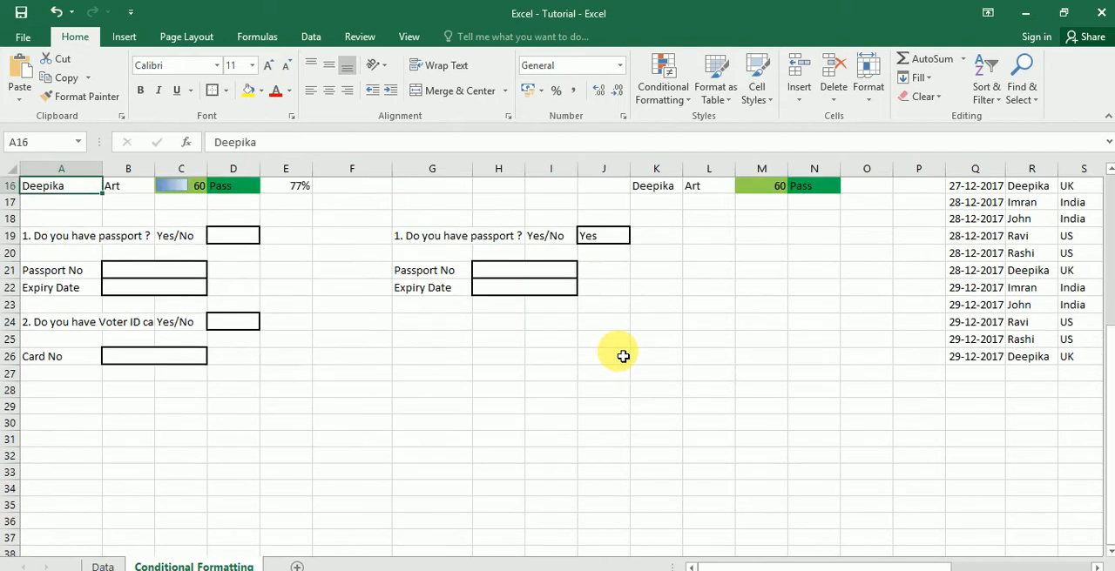
- Examine the passport question form and its example copy, including the Yes/No answer list and the Passport No and Expiry Date fields
{"action": "key", "text": "Down"}
{"action": "key", "text": "Down"}
{"action": "key", "text": "Down"}
{"action": "key", "text": "shift+Right"}
{"action": "key", "text": "shift+Right"}
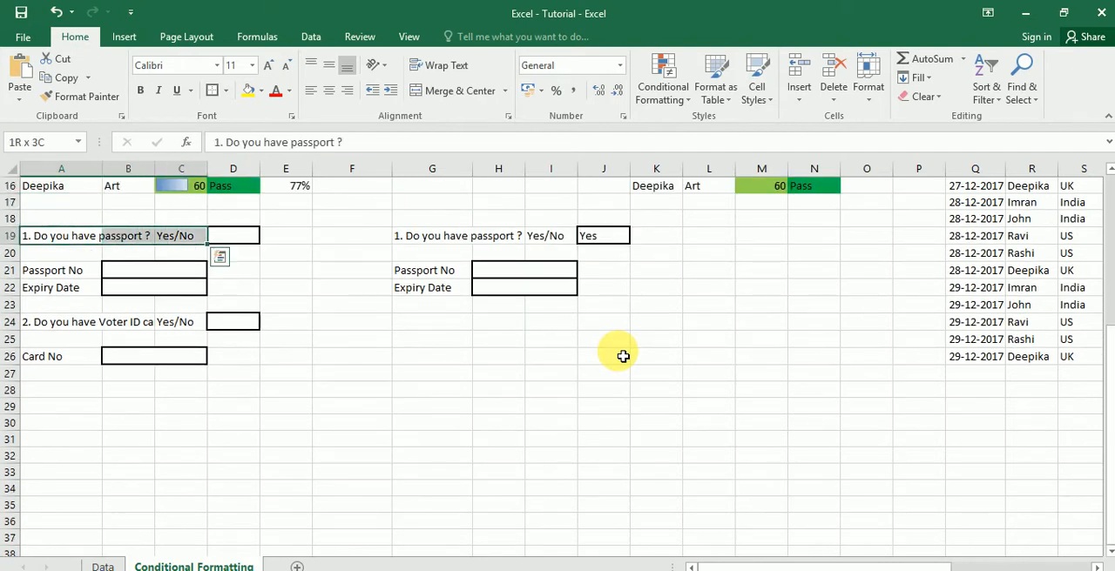
{"action": "key", "text": "Right"}
{"action": "key", "text": "Right"}
{"action": "key", "text": "Right"}
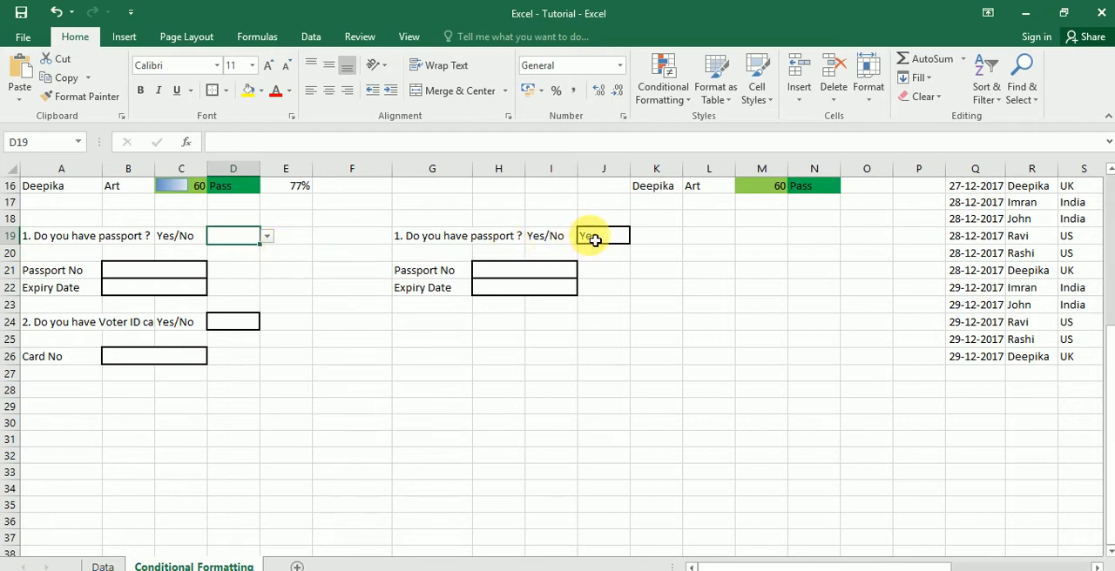
{"action": "left_click", "coordinate": [607, 240]}
{"action": "left_click", "coordinate": [637, 236]}
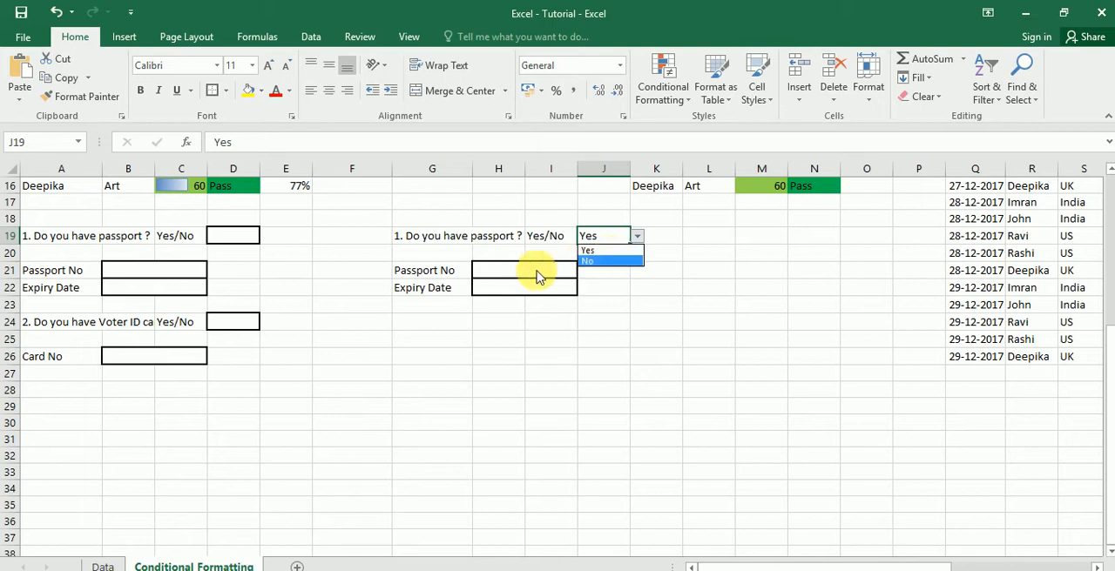
{"action": "left_click", "coordinate": [505, 276]}
{"action": "left_click", "coordinate": [507, 278]}
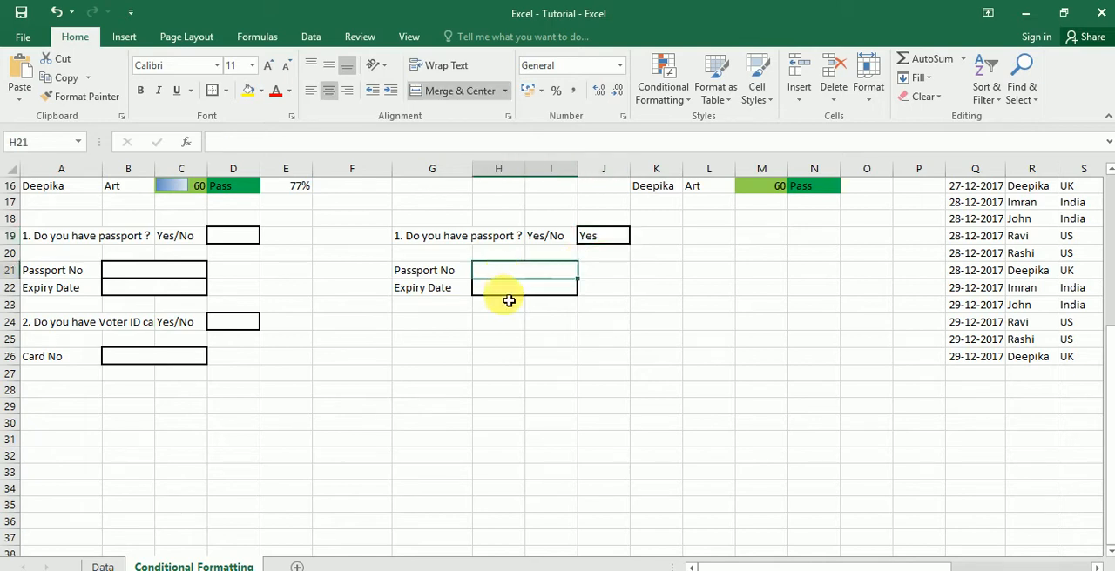
{"action": "left_click", "coordinate": [507, 291]}
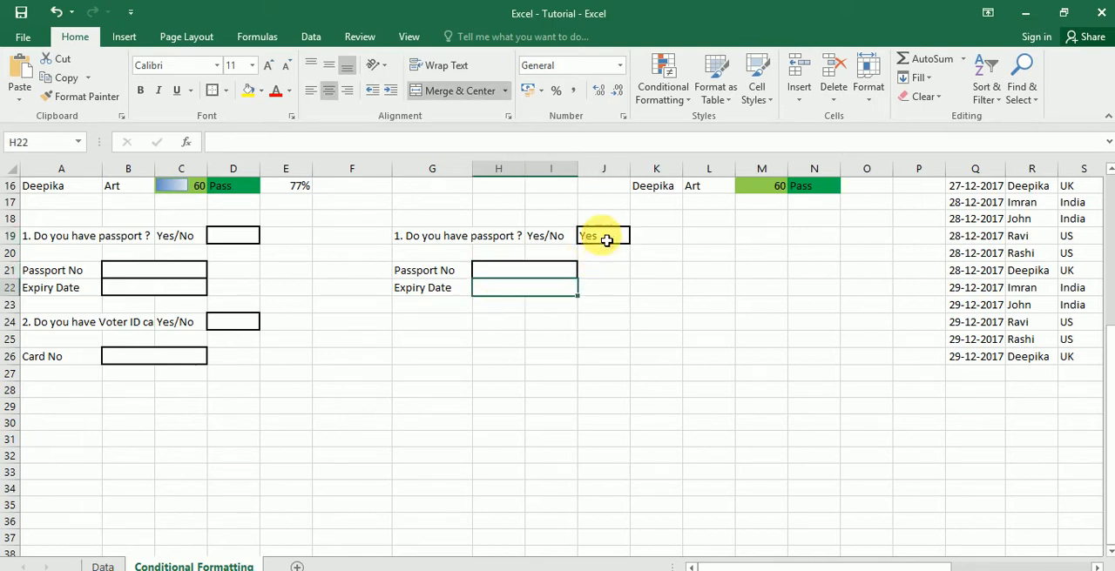
- Set the example form's passport answer in J19 to No and check its Passport No field
{"action": "left_click", "coordinate": [610, 238]}
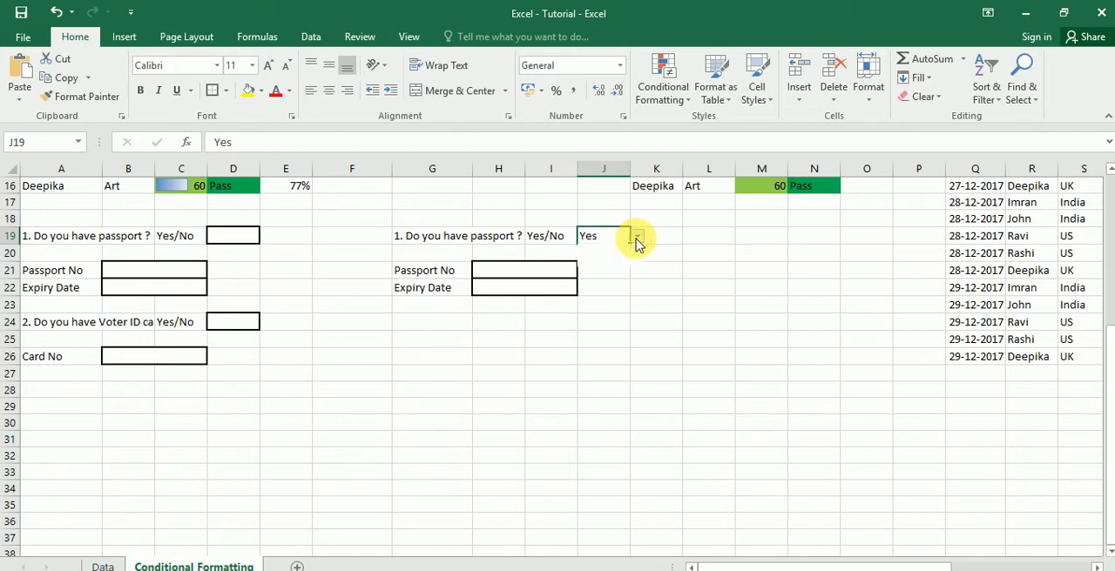
{"action": "left_click", "coordinate": [638, 237]}
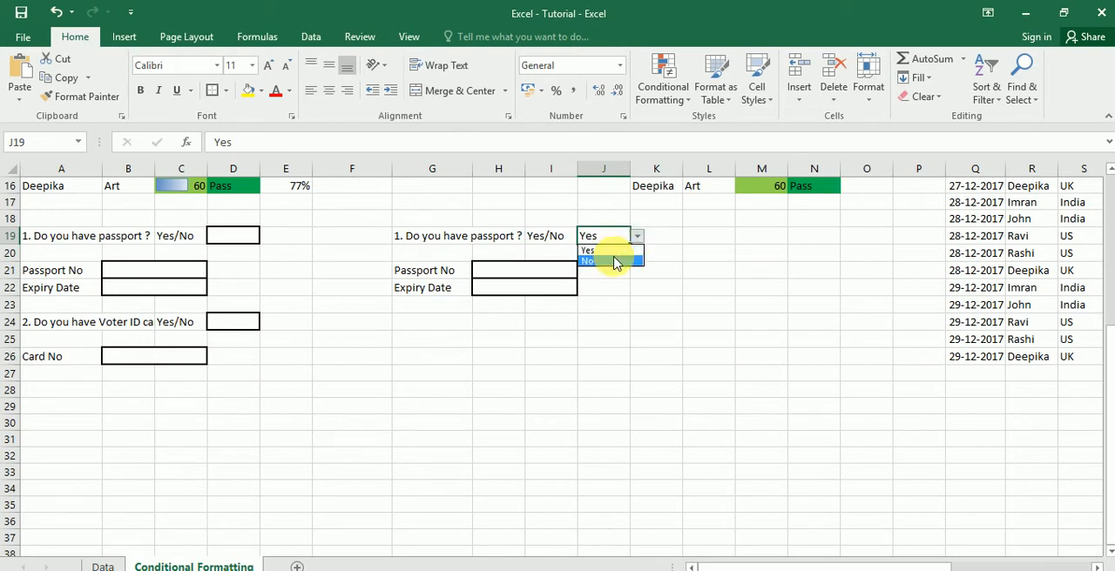
{"action": "left_click", "coordinate": [614, 262]}
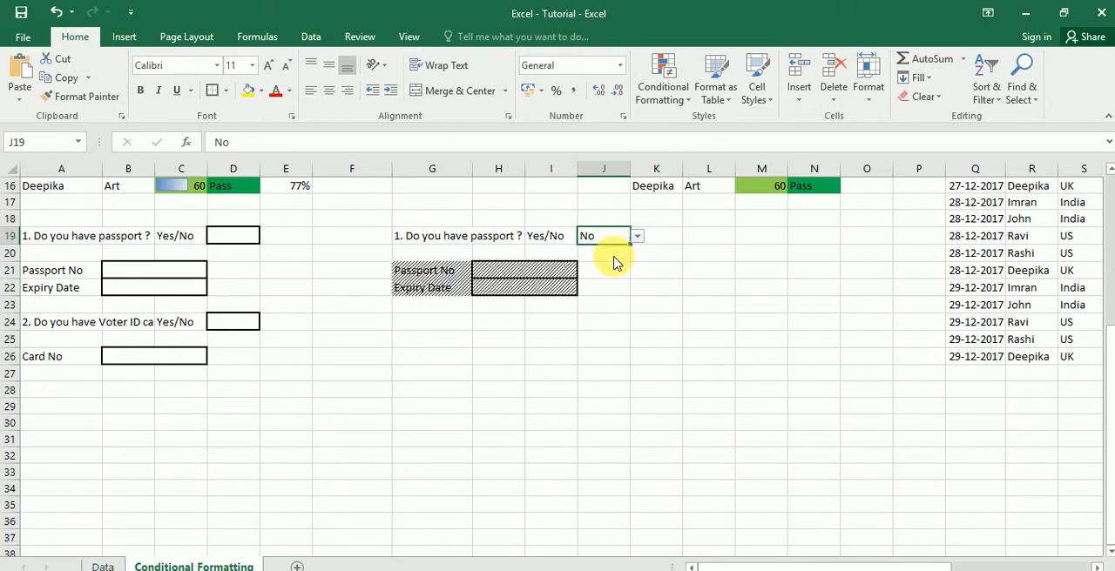
{"action": "left_click", "coordinate": [497, 278]}
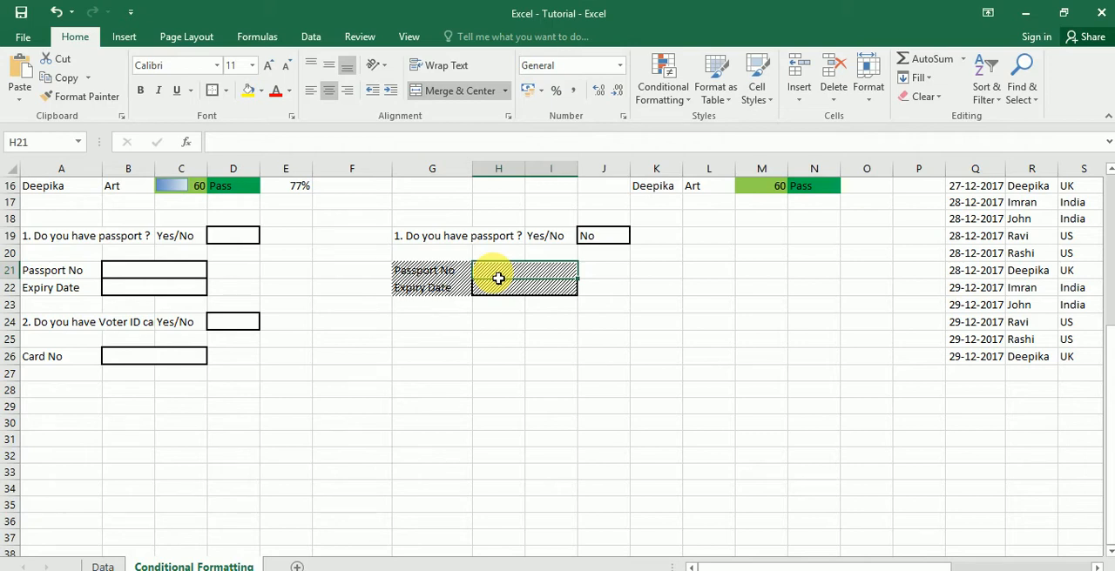
- Start a new conditional formatting rule for A21:D22 that uses a formula to determine which cells to format
{"action": "key", "text": "Left"}
{"action": "key", "text": "Left"}
{"action": "key", "text": "Left"}
{"action": "key", "text": "Left"}
{"action": "key", "text": "Left"}
{"action": "key", "text": "Left"}
{"action": "key", "text": "Left"}
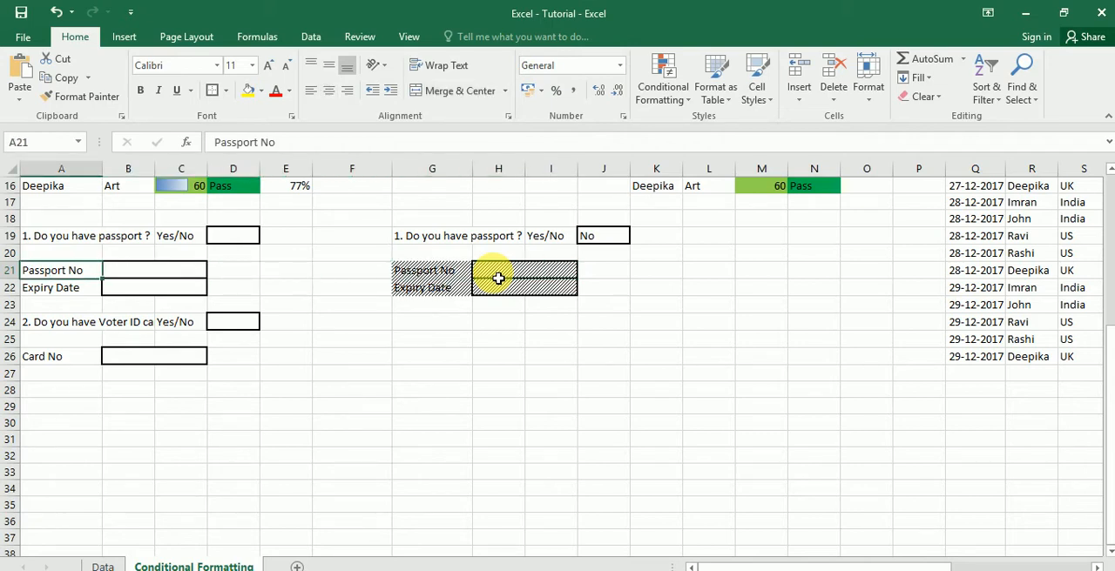
{"action": "key", "text": "Up"}
{"action": "key", "text": "Up"}
{"action": "key", "text": "Down"}
{"action": "key", "text": "Down"}
{"action": "key", "text": "Down"}
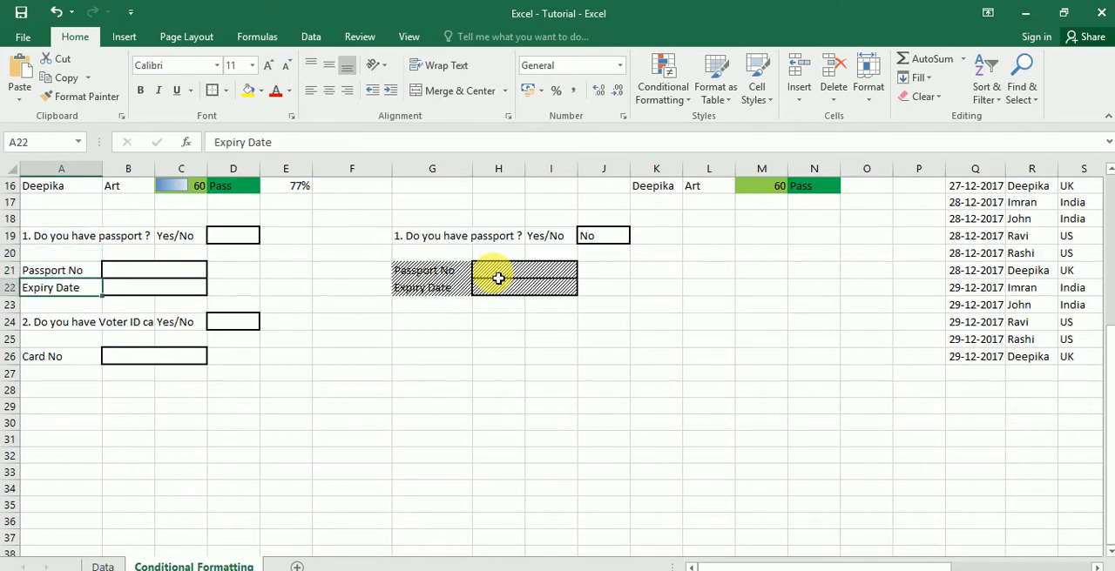
{"action": "key", "text": "Up"}
{"action": "key", "text": "shift+Right"}
{"action": "key", "text": "shift+Right"}
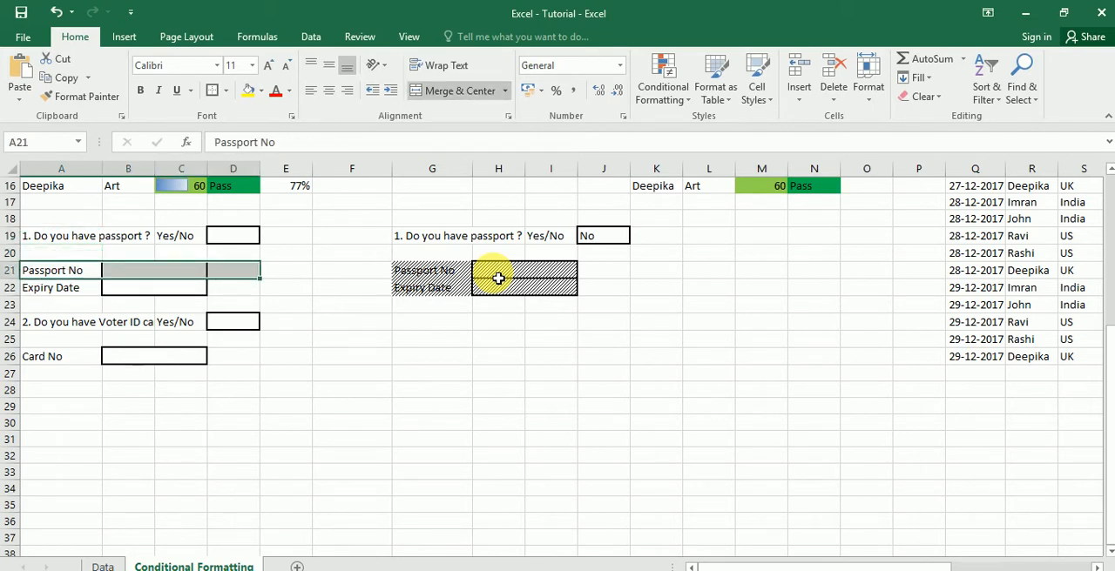
{"action": "key", "text": "Left"}
{"action": "key", "text": "shift+Right"}
{"action": "key", "text": "shift+Right"}
{"action": "key", "text": "shift+Right"}
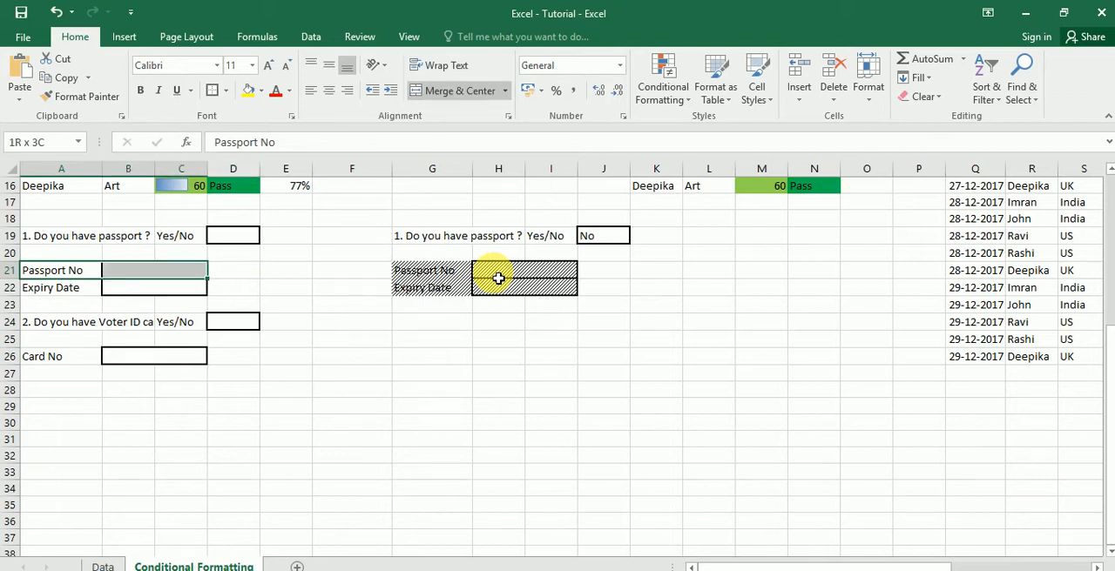
{"action": "key", "text": "shift+Down"}
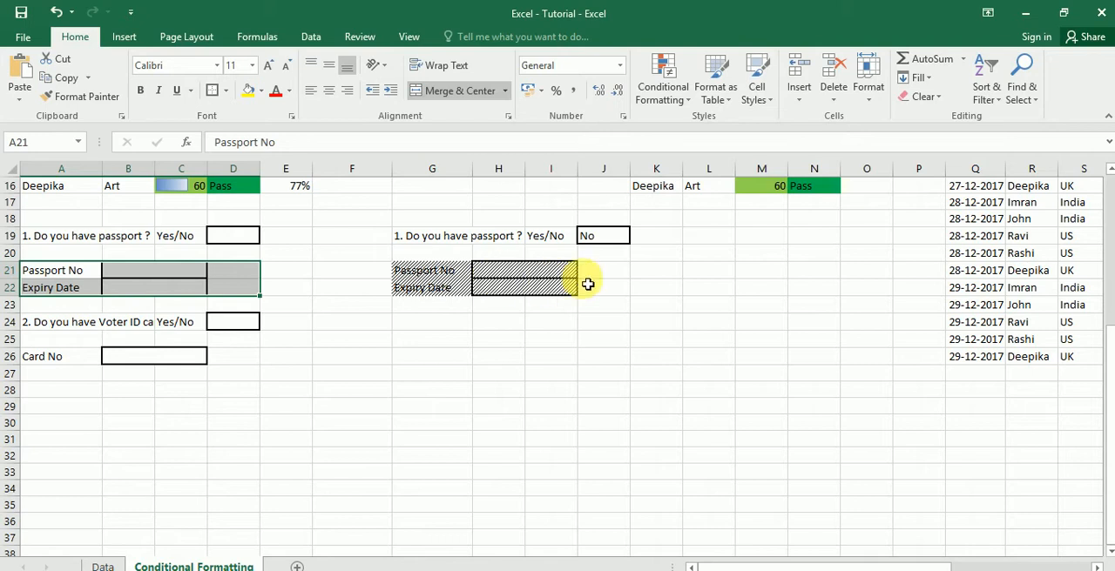
{"action": "left_click", "coordinate": [688, 106]}
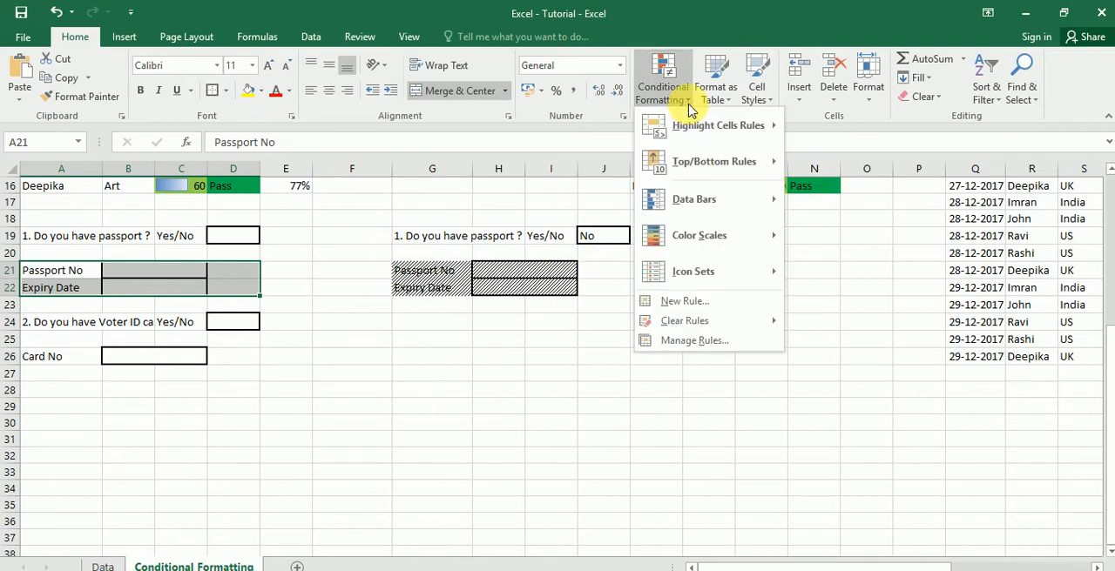
{"action": "left_click", "coordinate": [685, 301]}
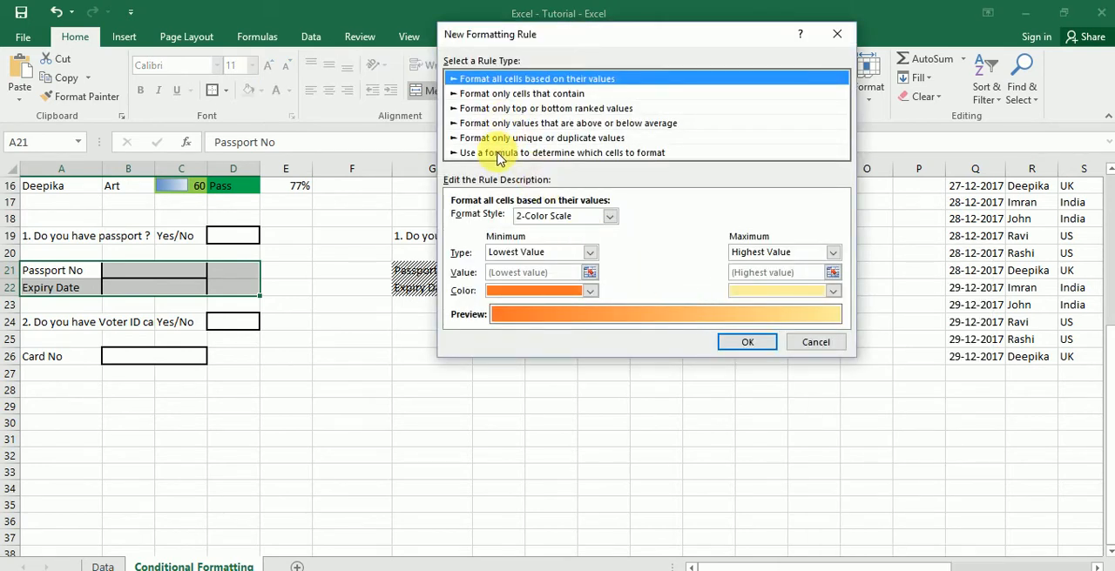
{"action": "left_click", "coordinate": [500, 153]}
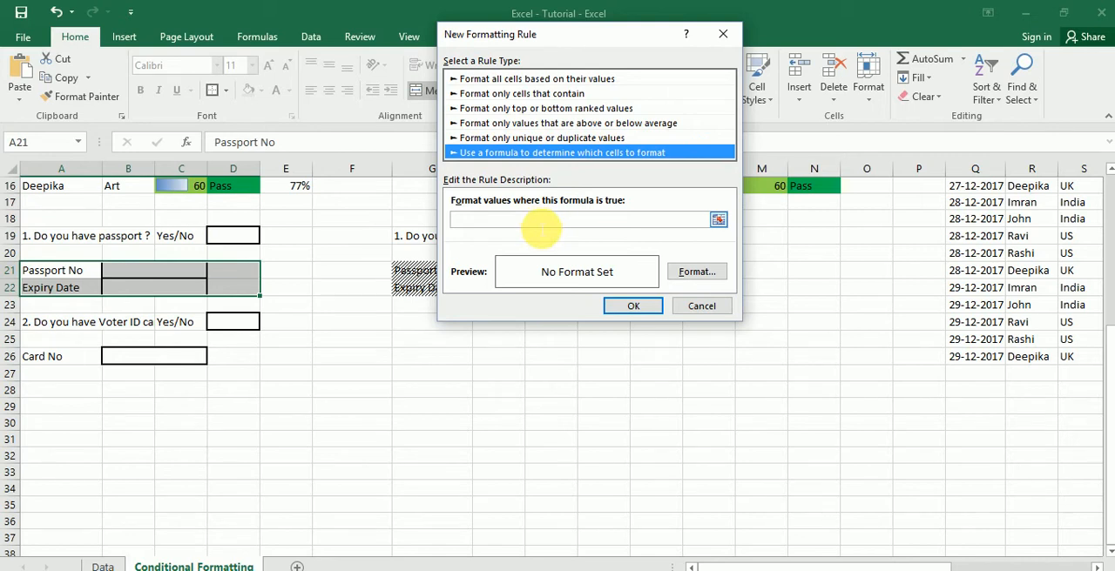
- Enter =if($D$19="No",True,False) as the formatting rule's formula, referencing the passport answer cell
{"action": "left_click", "coordinate": [540, 221]}
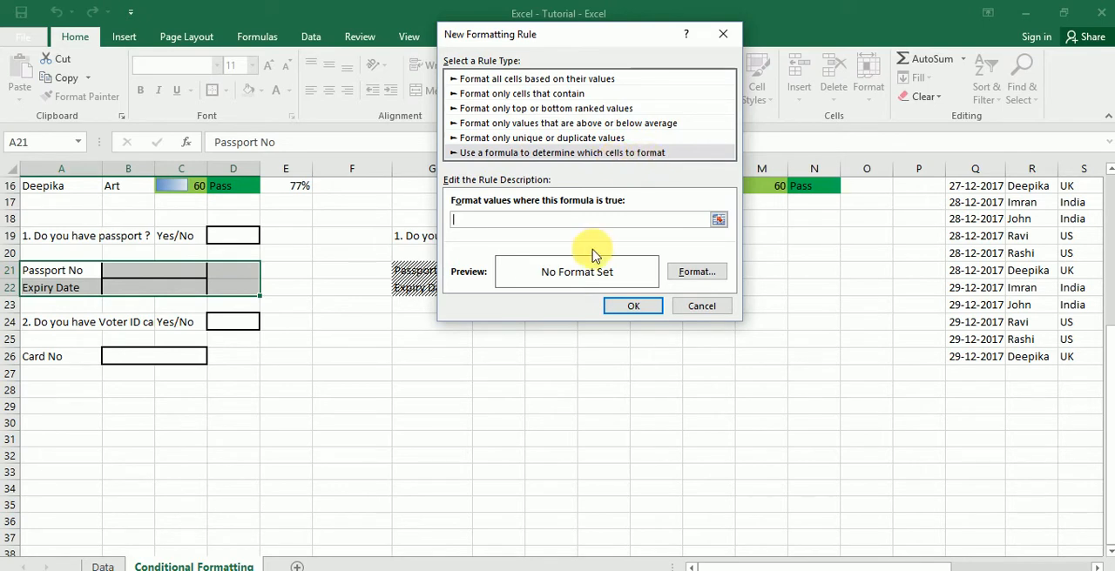
{"action": "type", "text": "="}
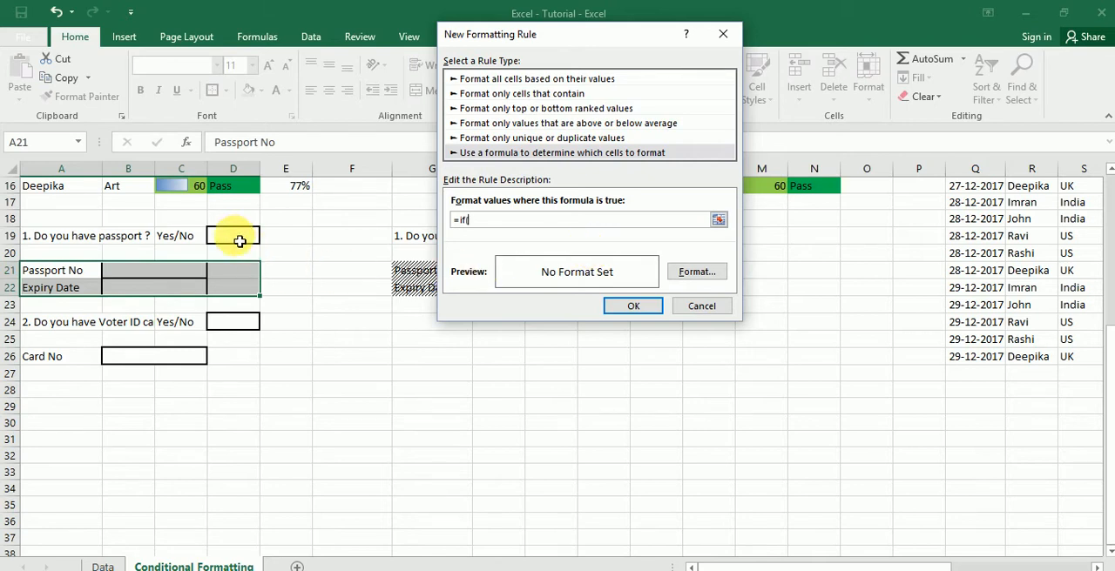
{"action": "type", "text": "if("}
{"action": "left_click", "coordinate": [239, 241]}
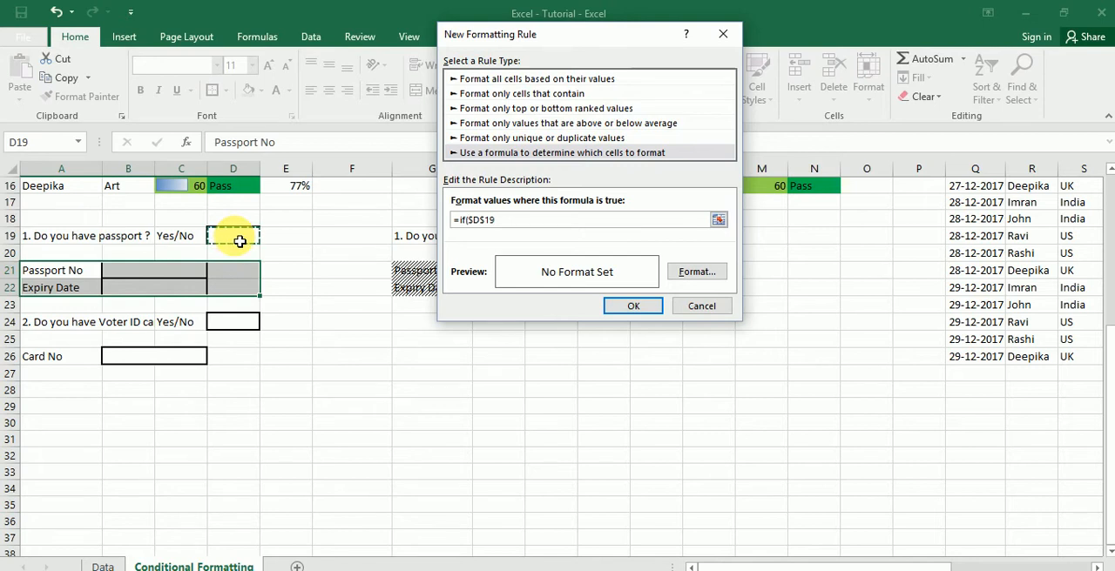
{"action": "type", "text": "=\"No"}
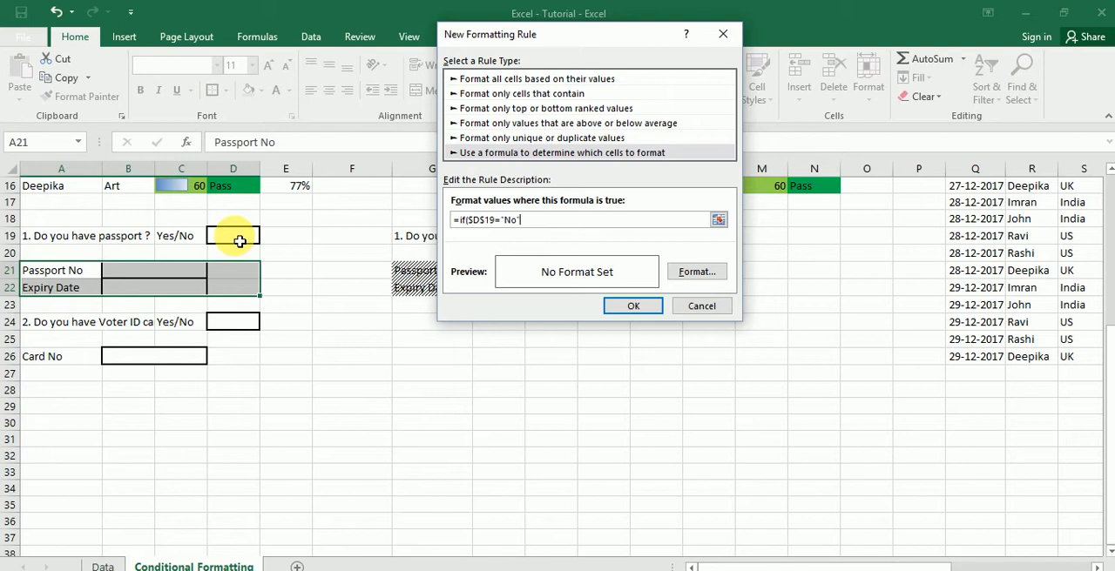
{"action": "type", "text": "\",True,"}
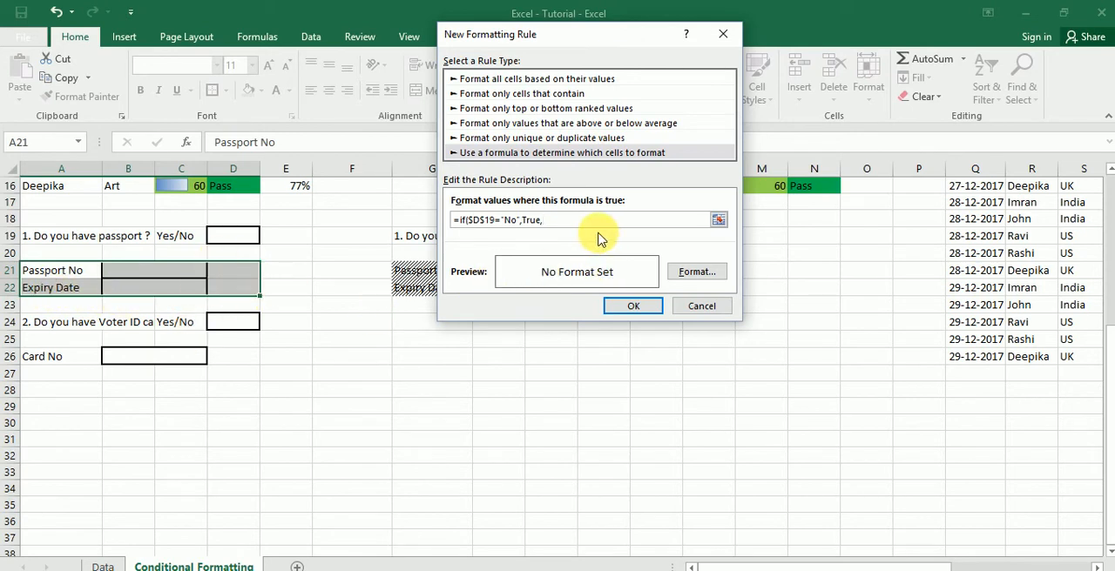
{"action": "type", "text": "lse"}
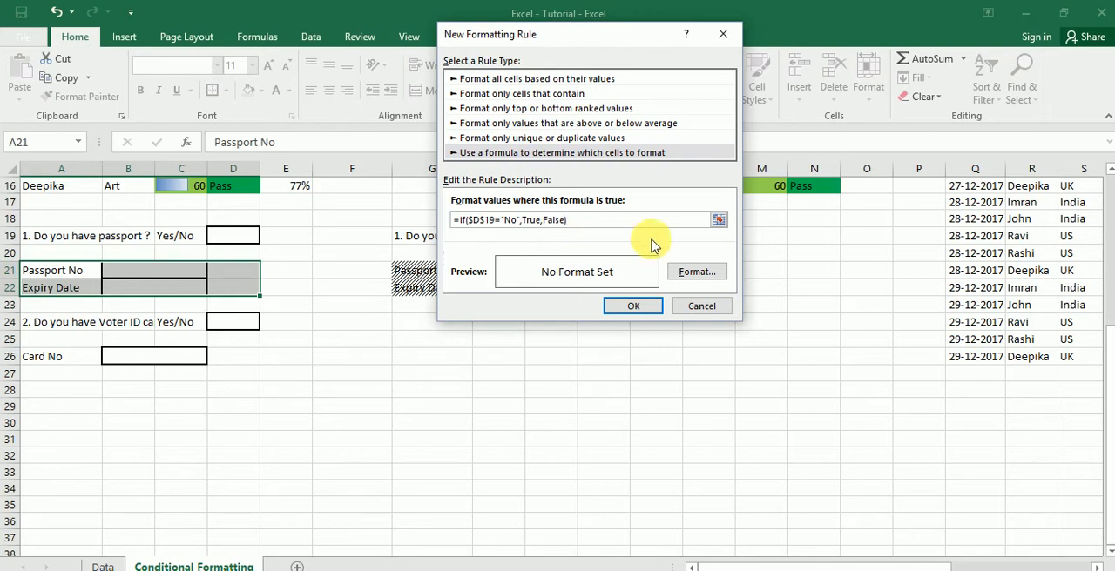
- Give the rule a Thin Diagonal Stripe fill pattern and apply it to the passport detail rows
{"action": "left_click", "coordinate": [697, 272]}
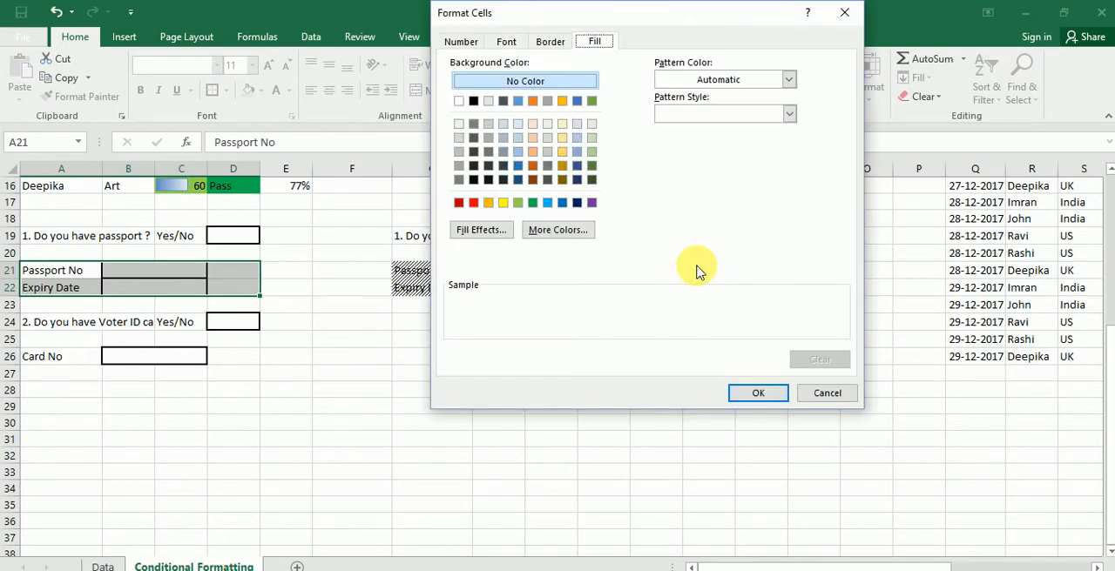
{"action": "left_click", "coordinate": [789, 117]}
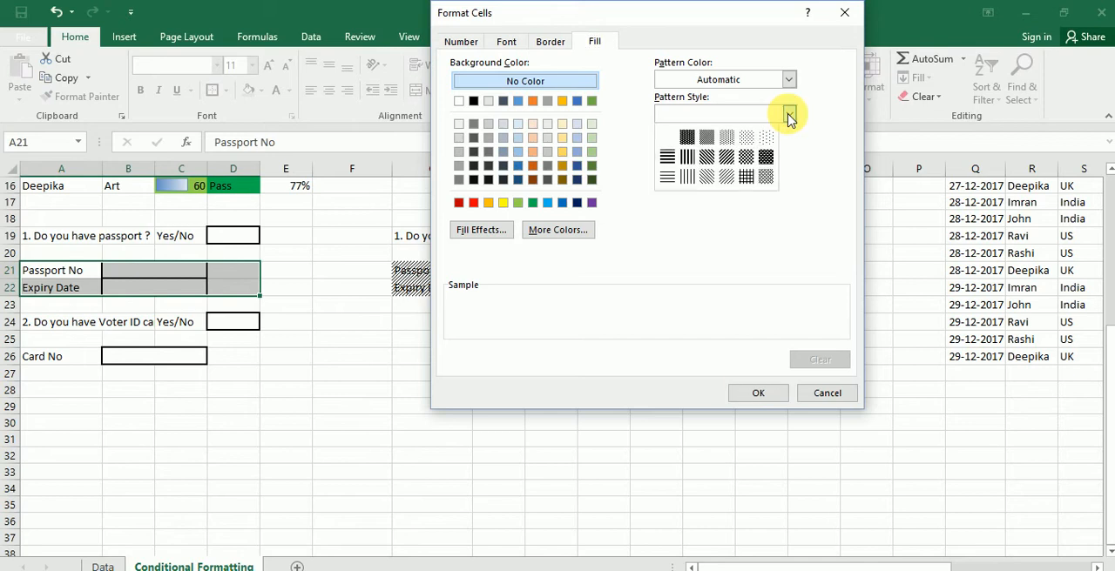
{"action": "left_click", "coordinate": [725, 179]}
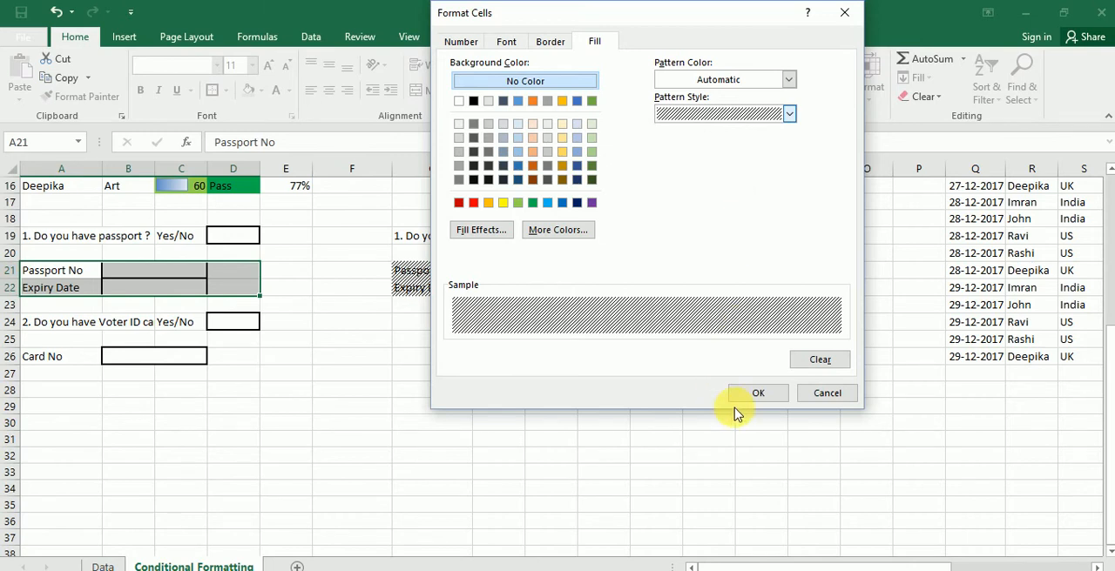
{"action": "left_click", "coordinate": [756, 397]}
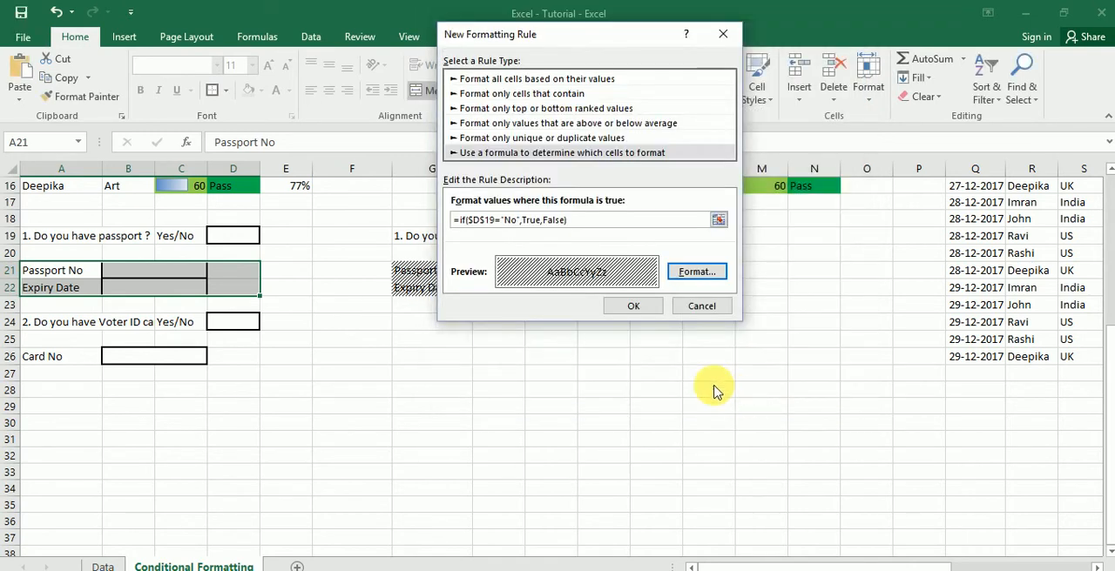
{"action": "left_click", "coordinate": [634, 309]}
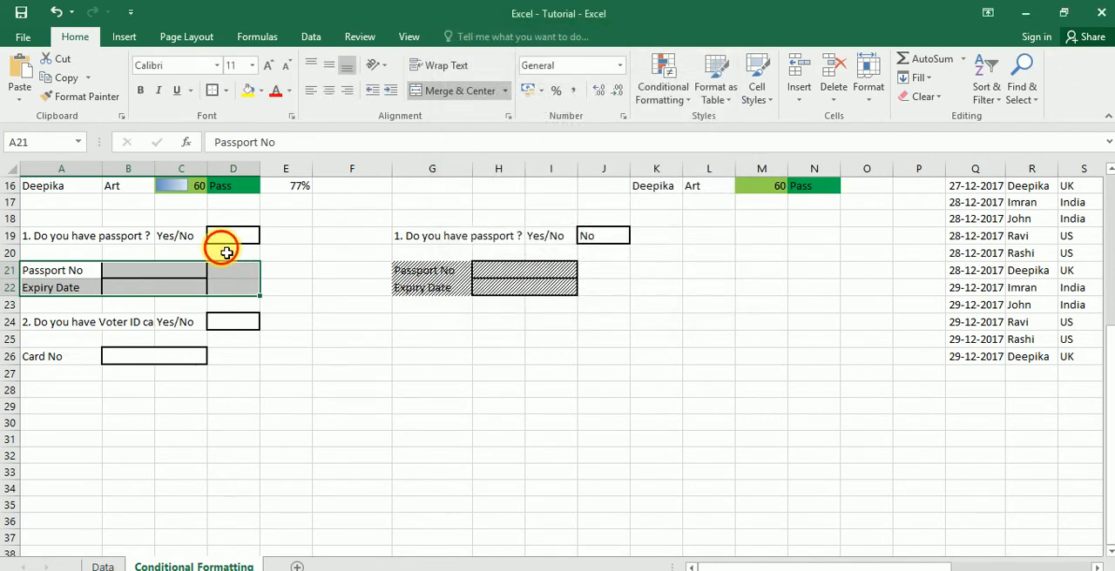
- Test the new rule by setting the passport answer in D19 first to Yes and finally to No
{"action": "left_click", "coordinate": [223, 251]}
{"action": "left_click", "coordinate": [232, 235]}
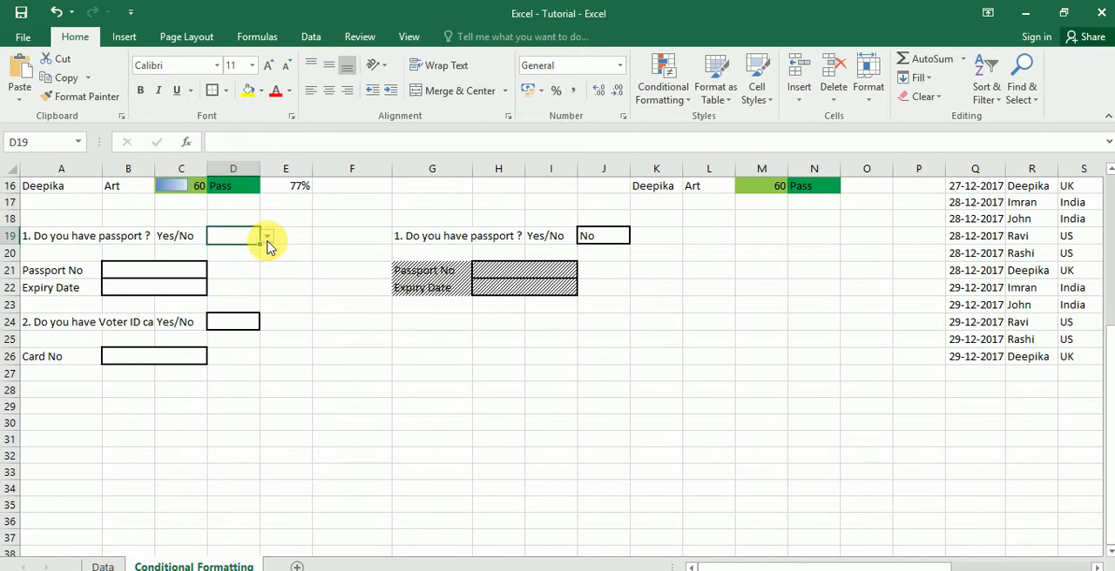
{"action": "left_click", "coordinate": [267, 239]}
{"action": "left_click", "coordinate": [258, 250]}
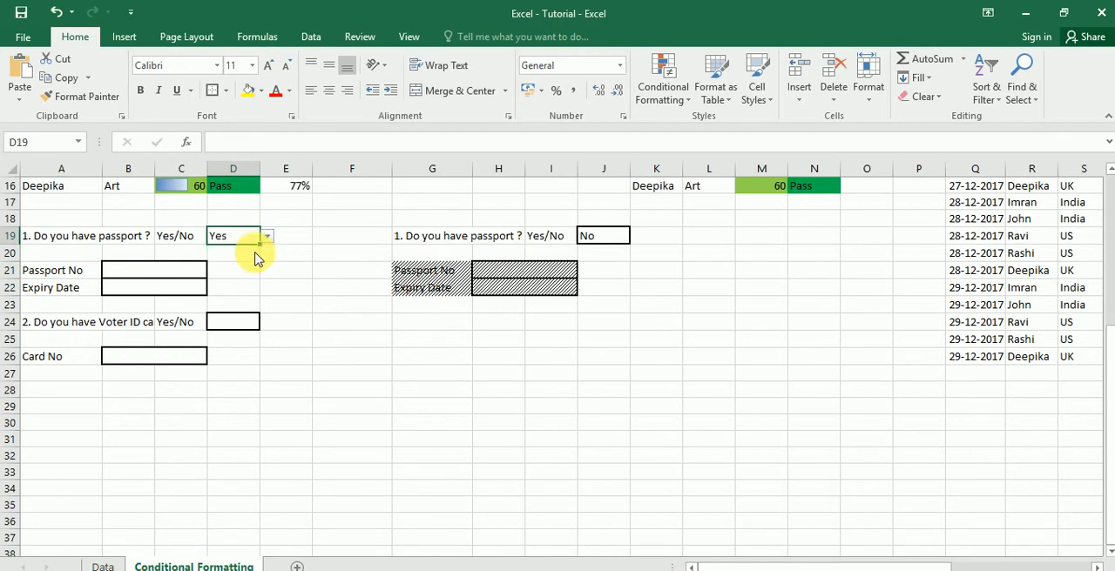
{"action": "left_click", "coordinate": [268, 240]}
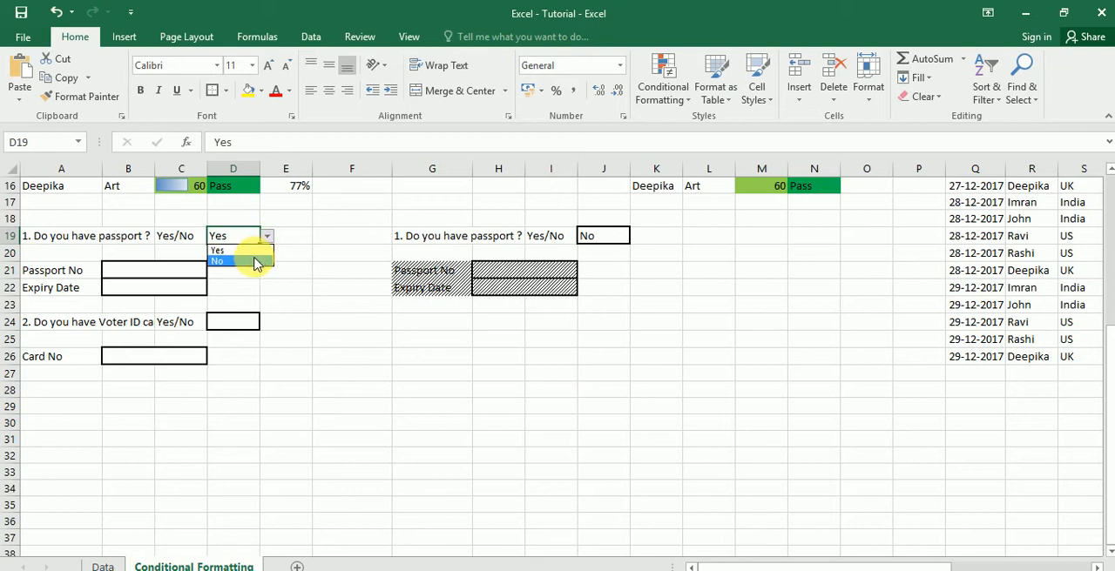
{"action": "left_click", "coordinate": [257, 261]}
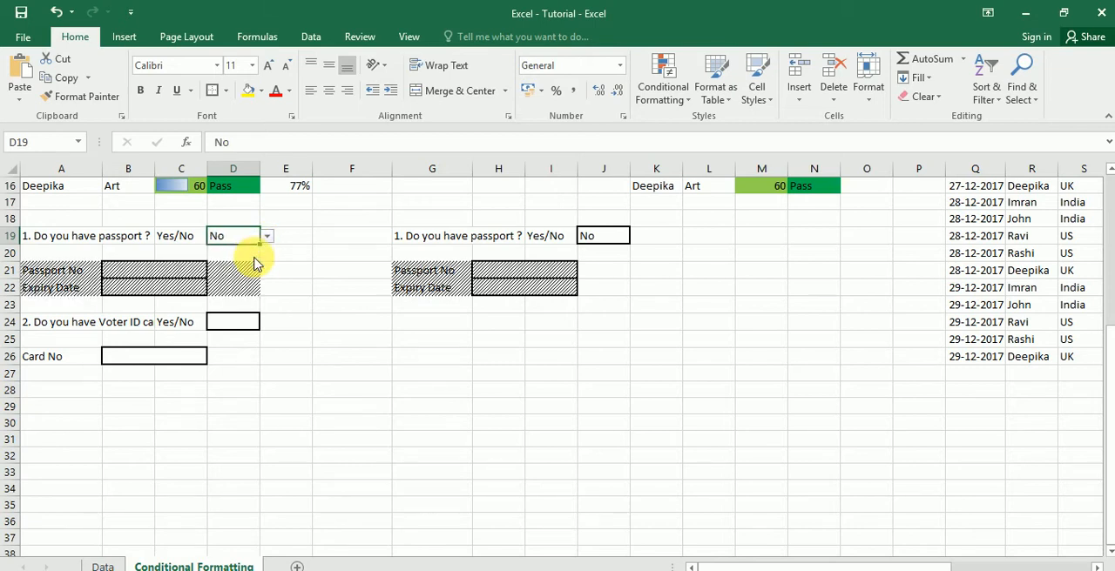
{"action": "left_click", "coordinate": [188, 288]}
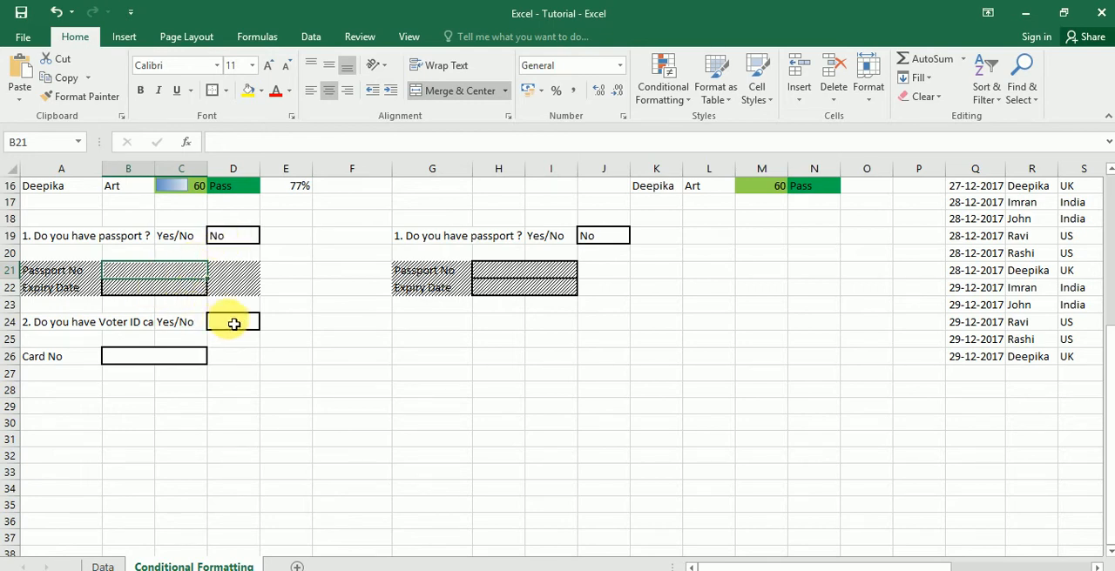
{"action": "left_click", "coordinate": [227, 324]}
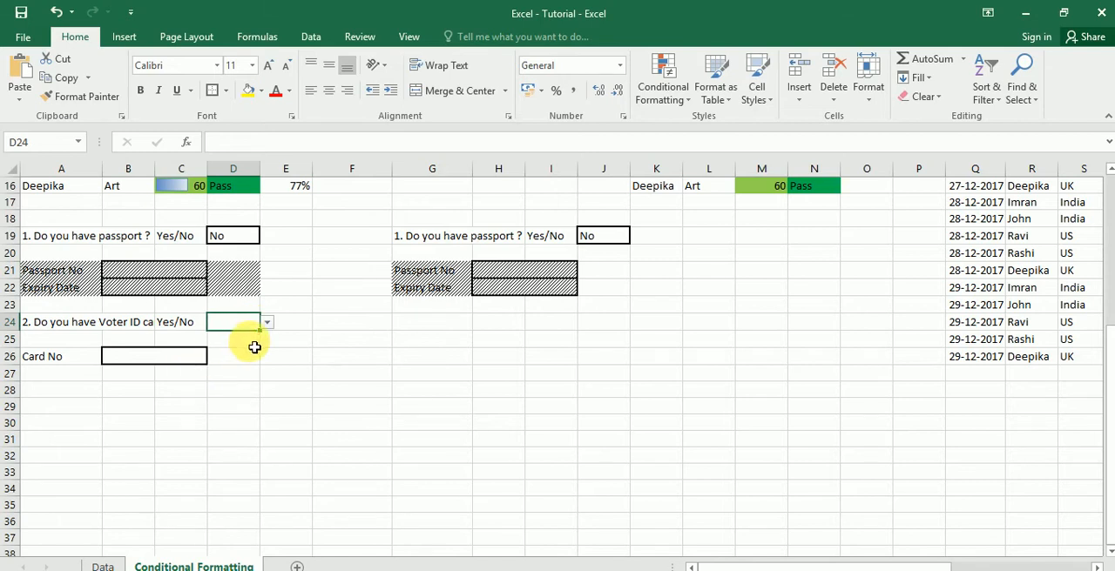
{"action": "left_click", "coordinate": [76, 358]}
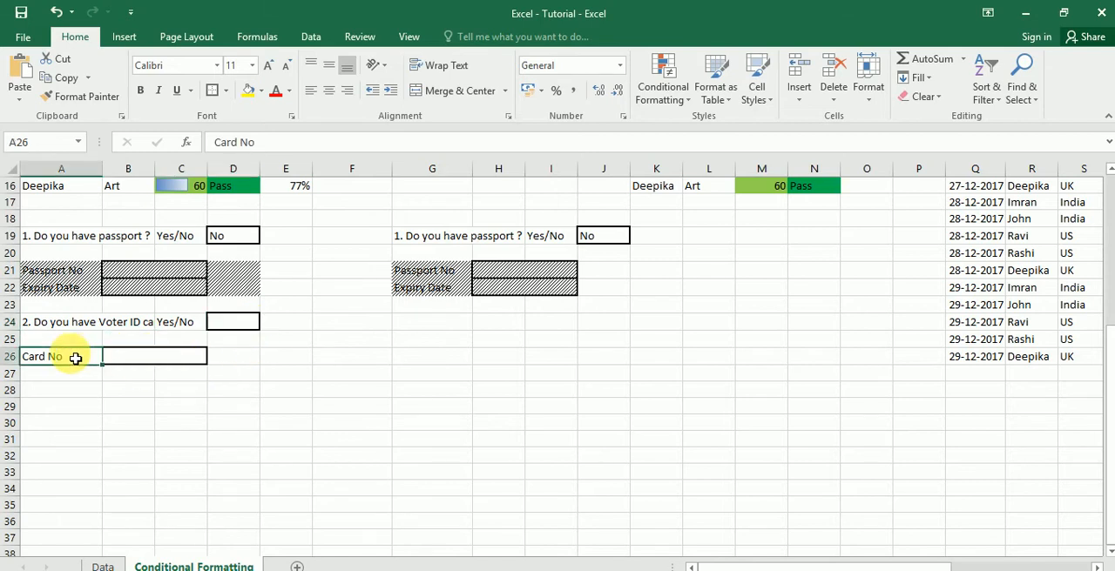
{"action": "key", "text": "shift+Right"}
{"action": "key", "text": "shift+Right"}
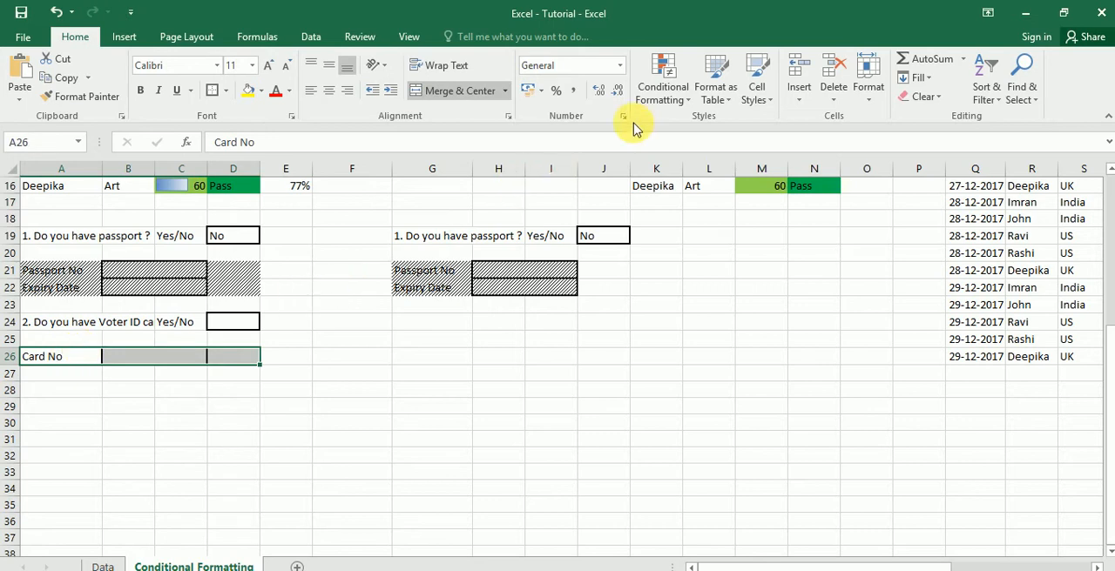
{"action": "left_click", "coordinate": [252, 324]}
{"action": "left_click", "coordinate": [267, 323]}
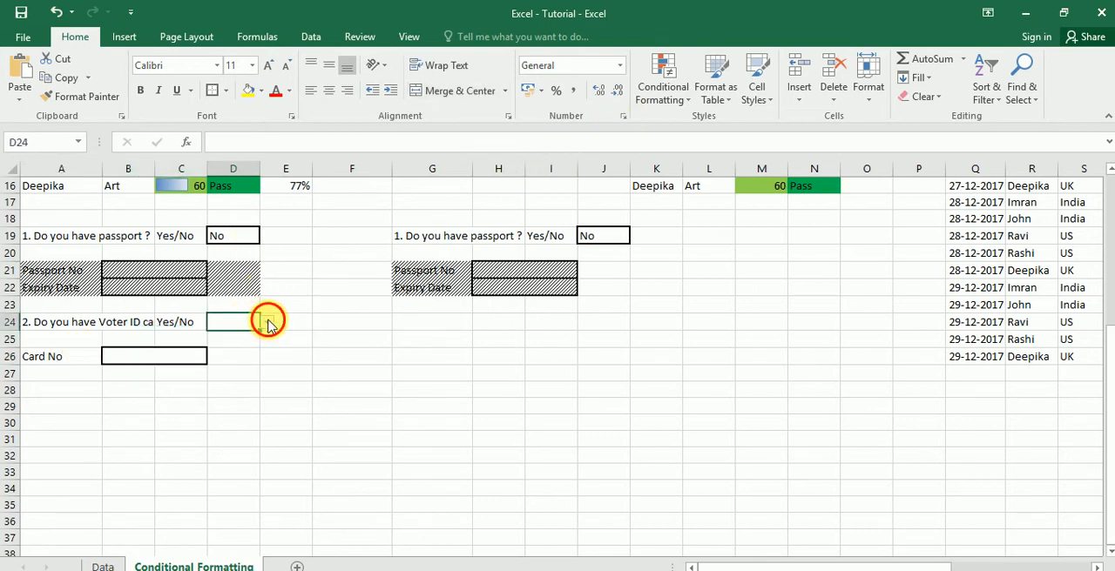
{"action": "left_click", "coordinate": [267, 323]}
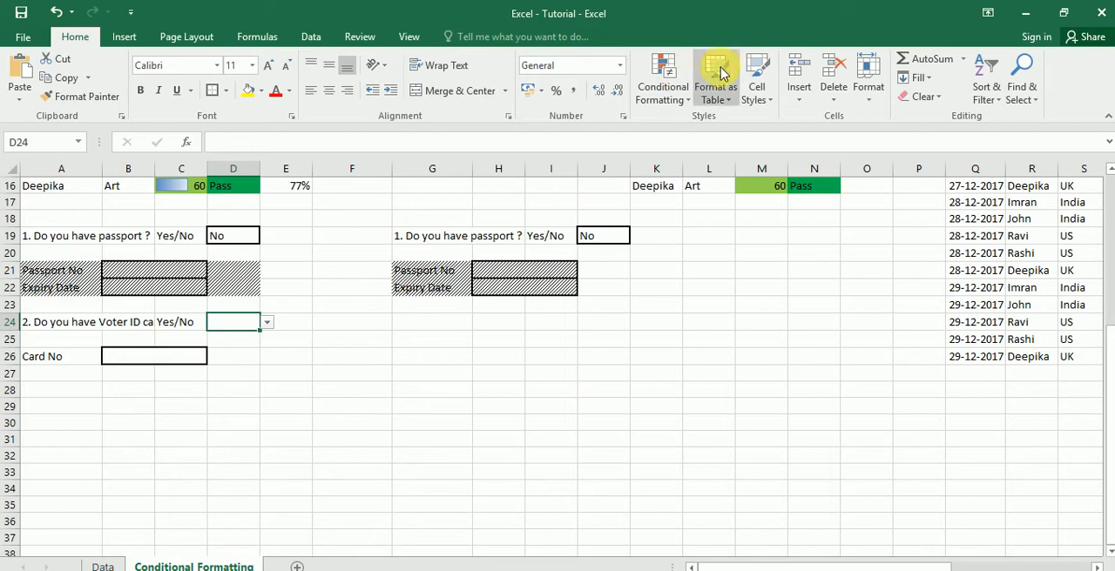
- Start a new conditional formatting rule for the Card No row A26:D26 that uses a formula to determine which cells to format
{"action": "left_click", "coordinate": [68, 364]}
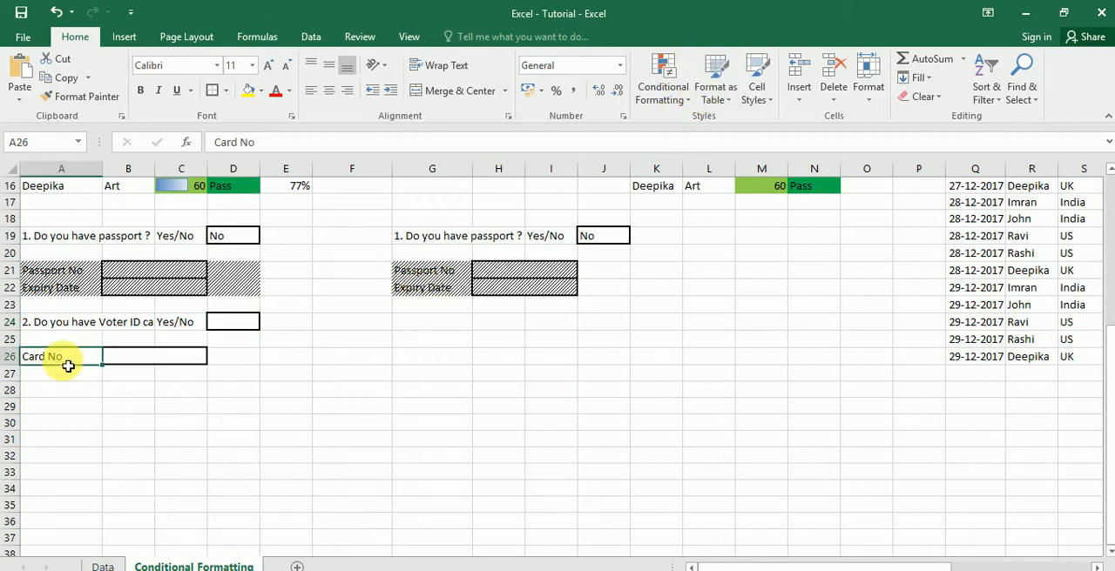
{"action": "key", "text": "shift+Right"}
{"action": "key", "text": "shift+Right"}
{"action": "key", "text": "shift+Right"}
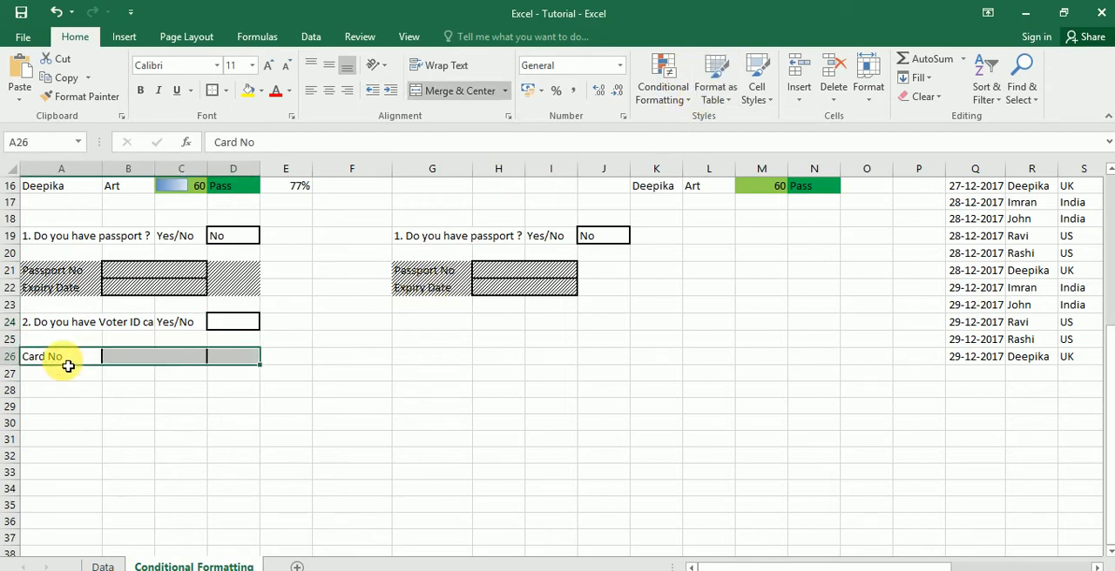
{"action": "left_click", "coordinate": [688, 102]}
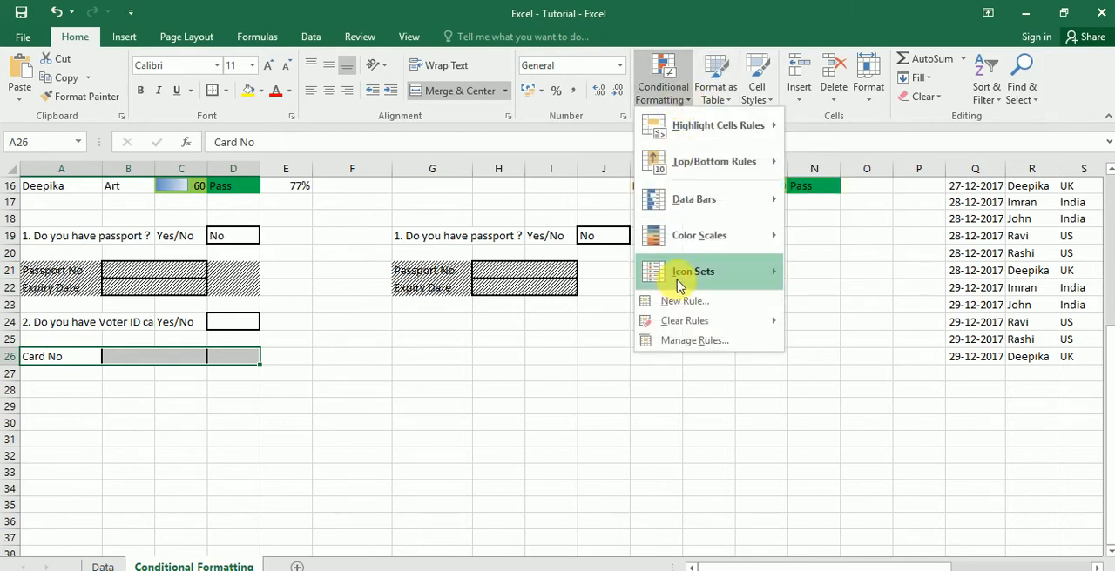
{"action": "mouse_move", "coordinate": [665, 320]}
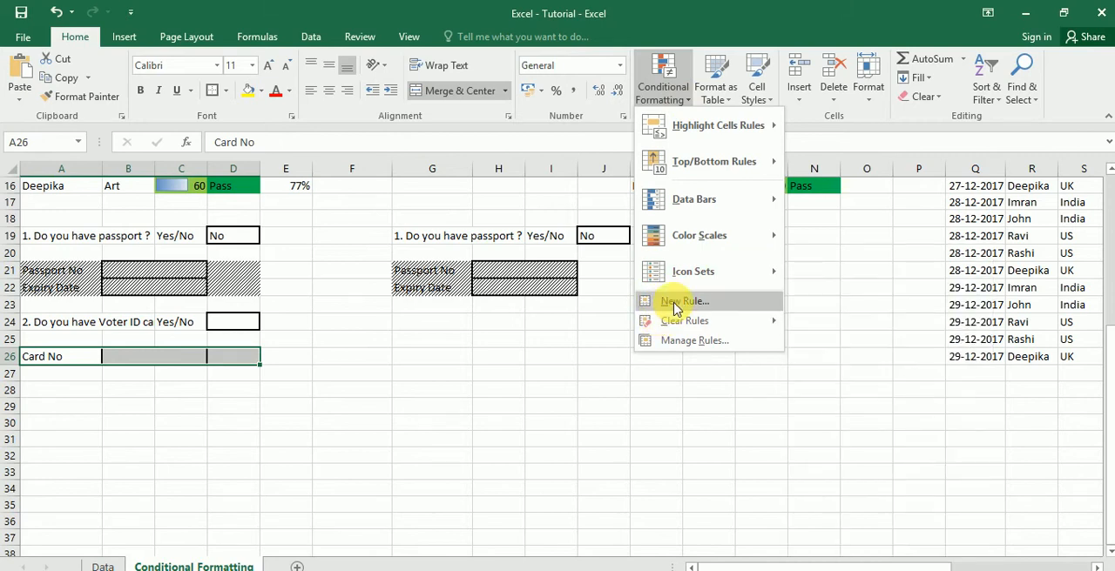
{"action": "left_click", "coordinate": [670, 301]}
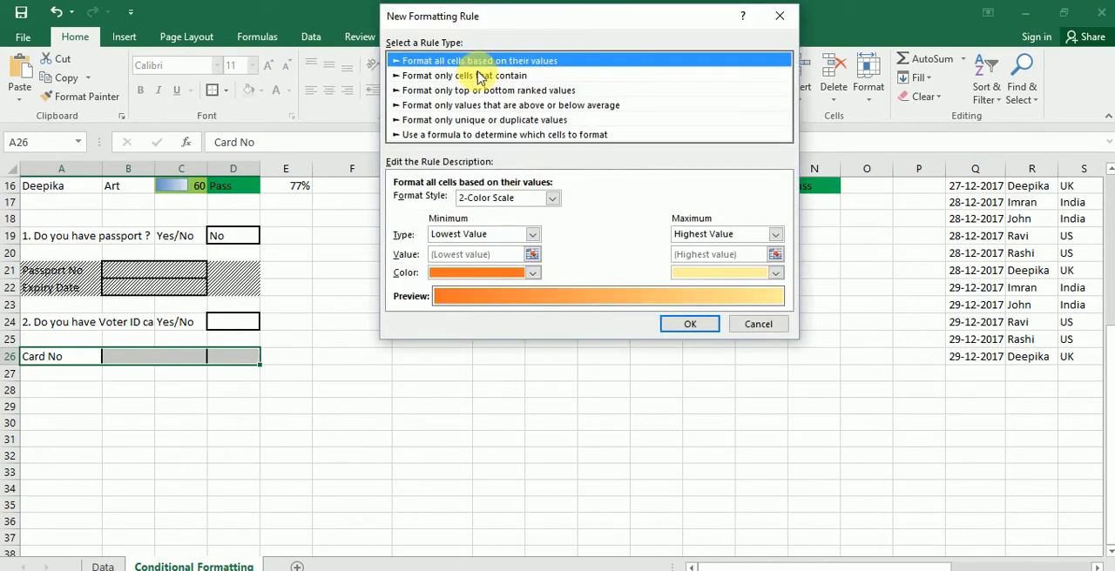
{"action": "left_click", "coordinate": [431, 135]}
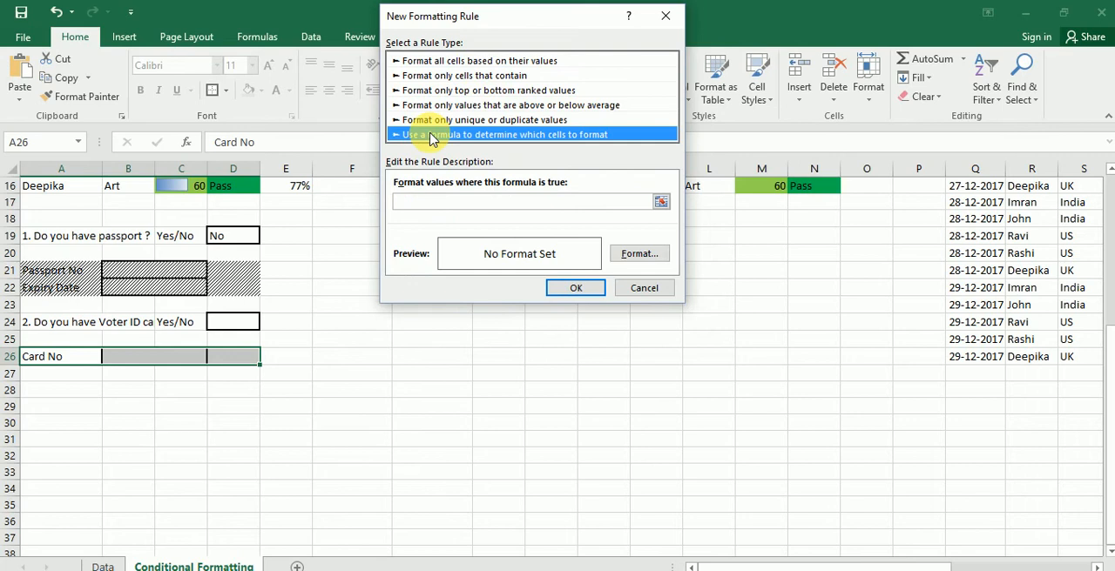
- Enter =if($D$24="No",True,False) as the rule's formula, referencing the voter ID answer cell
{"action": "left_click", "coordinate": [447, 202]}
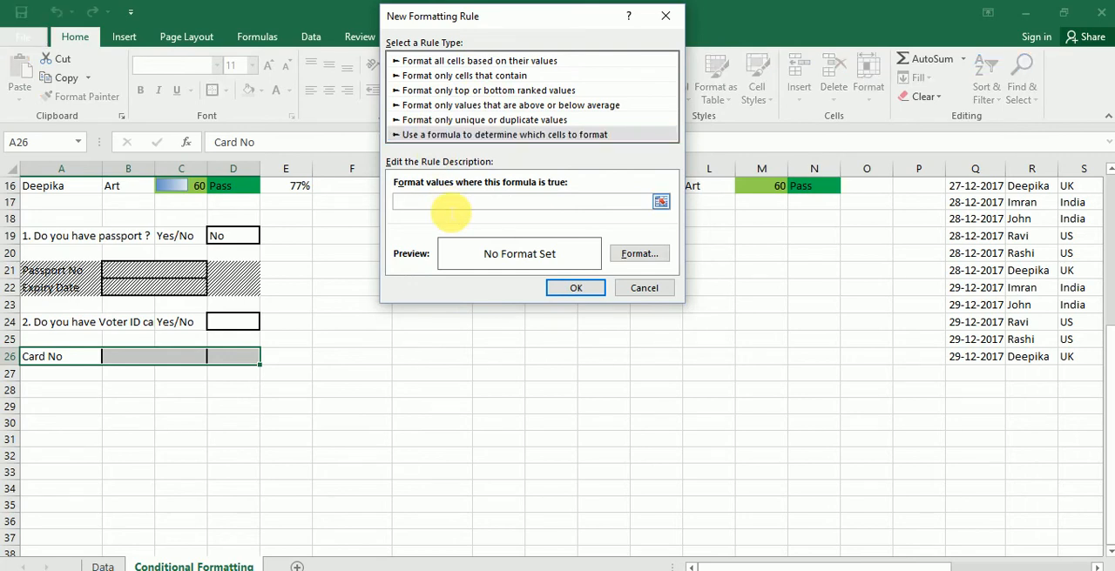
{"action": "type", "text": "=if("}
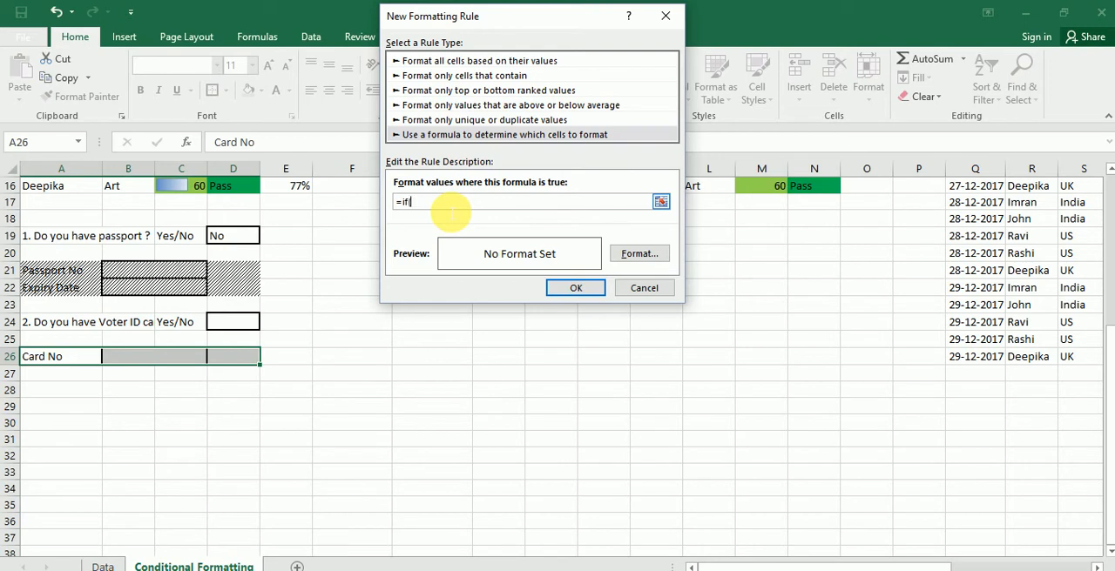
{"action": "left_click", "coordinate": [251, 322]}
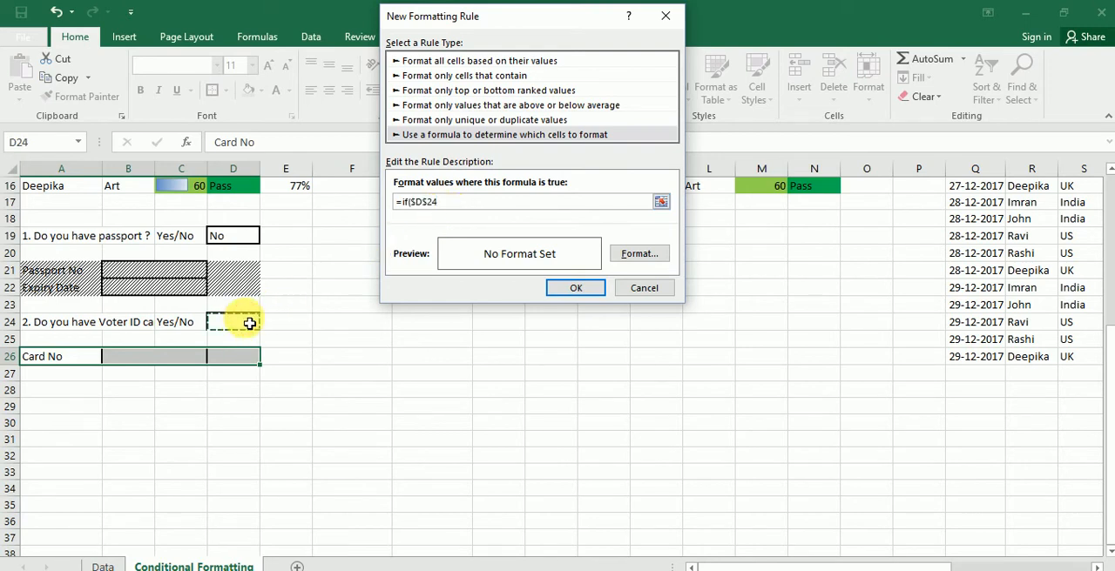
{"action": "type", "text": "=\"No\",True"}
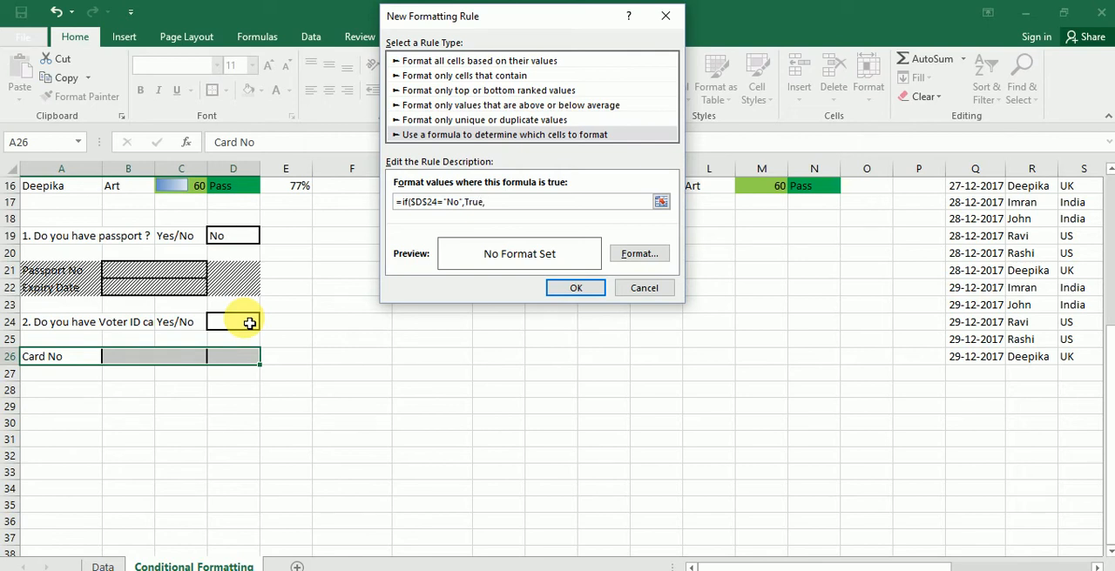
{"action": "type", "text": ",False)"}
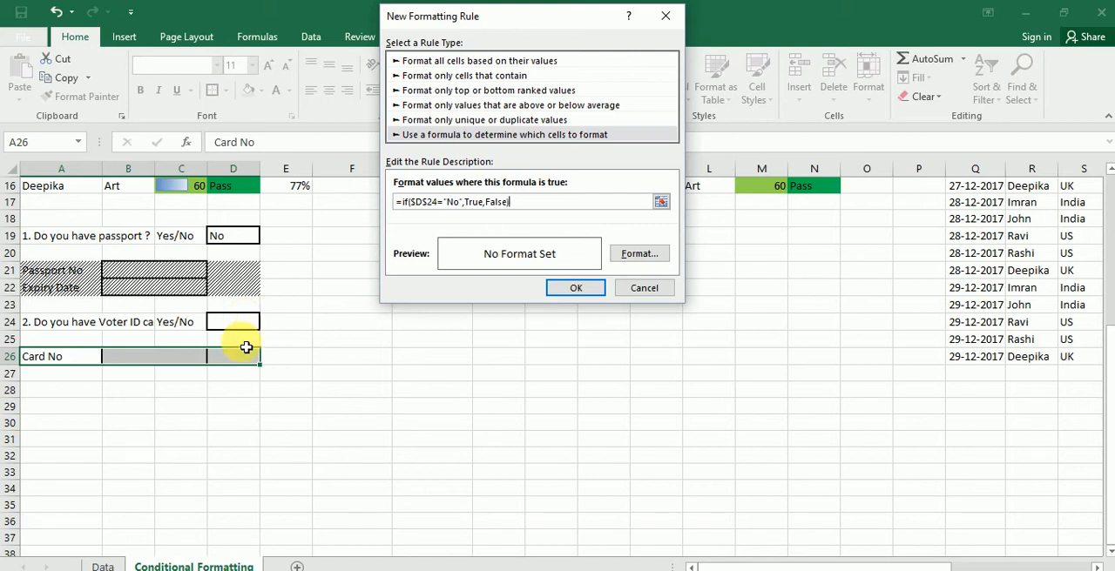
- Give the rule a 6.25% Gray fill pattern and apply it to the Card No row
{"action": "left_click", "coordinate": [639, 261]}
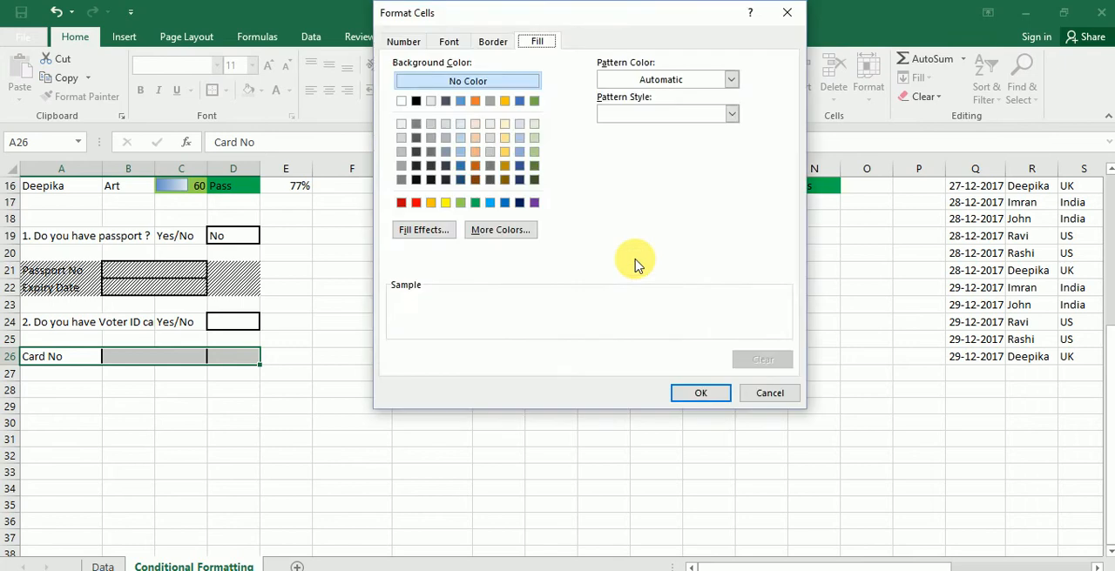
{"action": "left_click", "coordinate": [723, 113]}
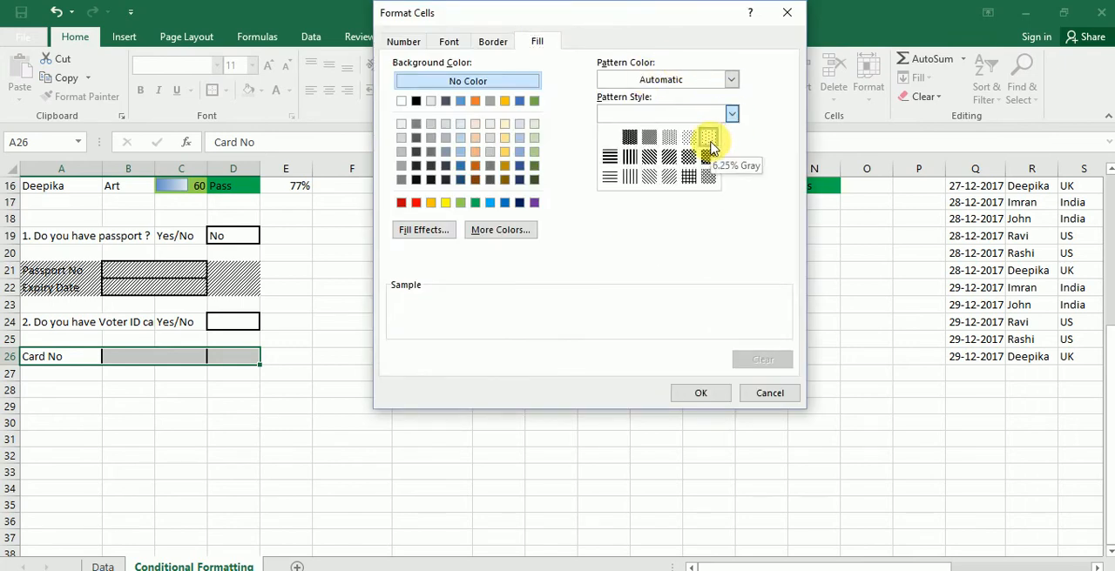
{"action": "left_click", "coordinate": [711, 146]}
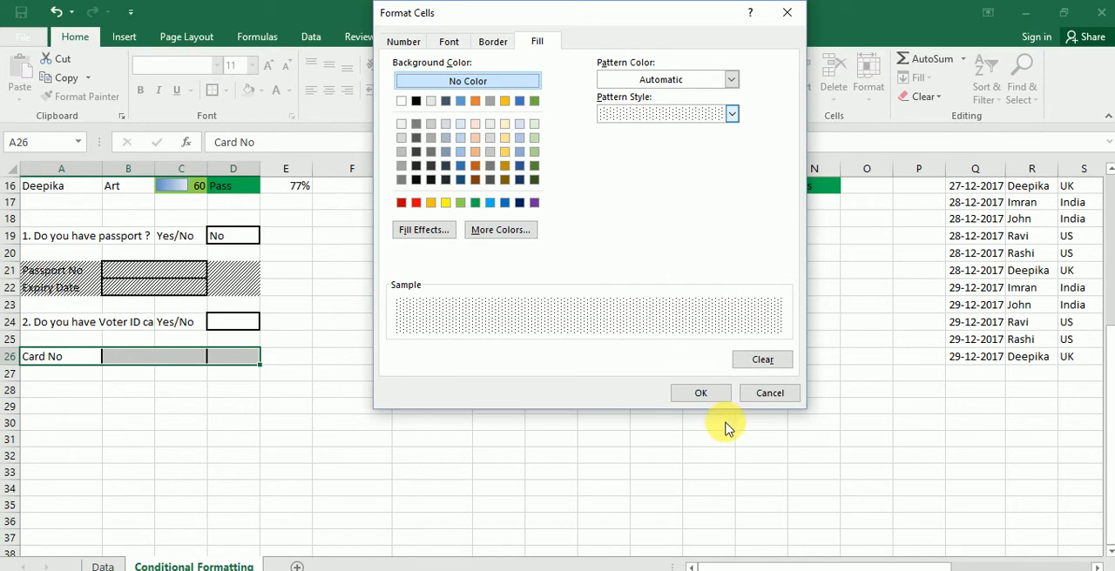
{"action": "left_click", "coordinate": [709, 397]}
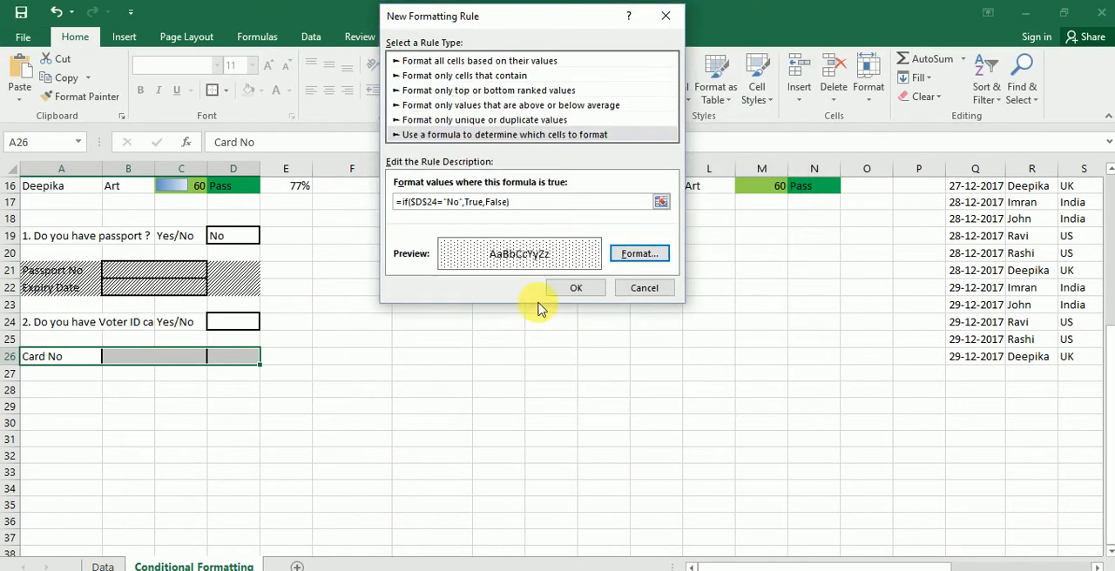
{"action": "left_click", "coordinate": [576, 293]}
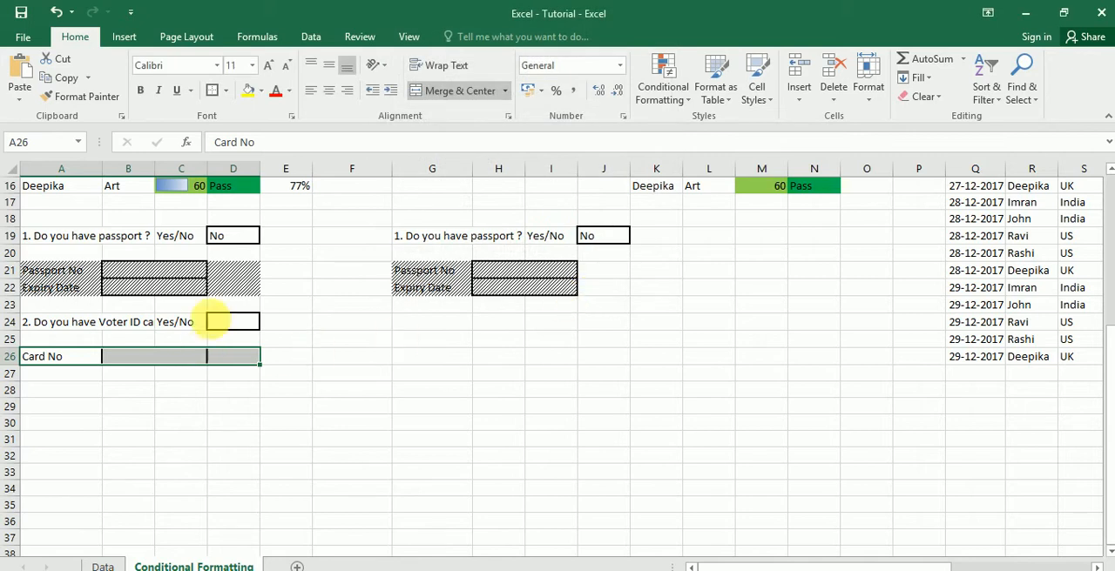
- Test the new rule by setting the voter ID answer in D24 to No
{"action": "left_click", "coordinate": [233, 321]}
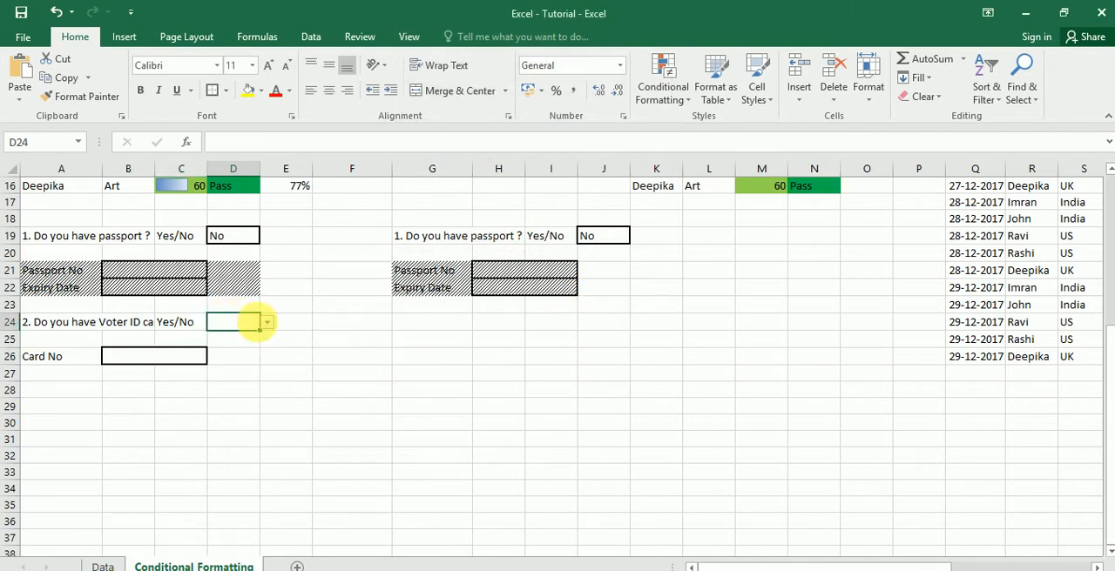
{"action": "left_click", "coordinate": [267, 322]}
{"action": "left_click", "coordinate": [242, 348]}
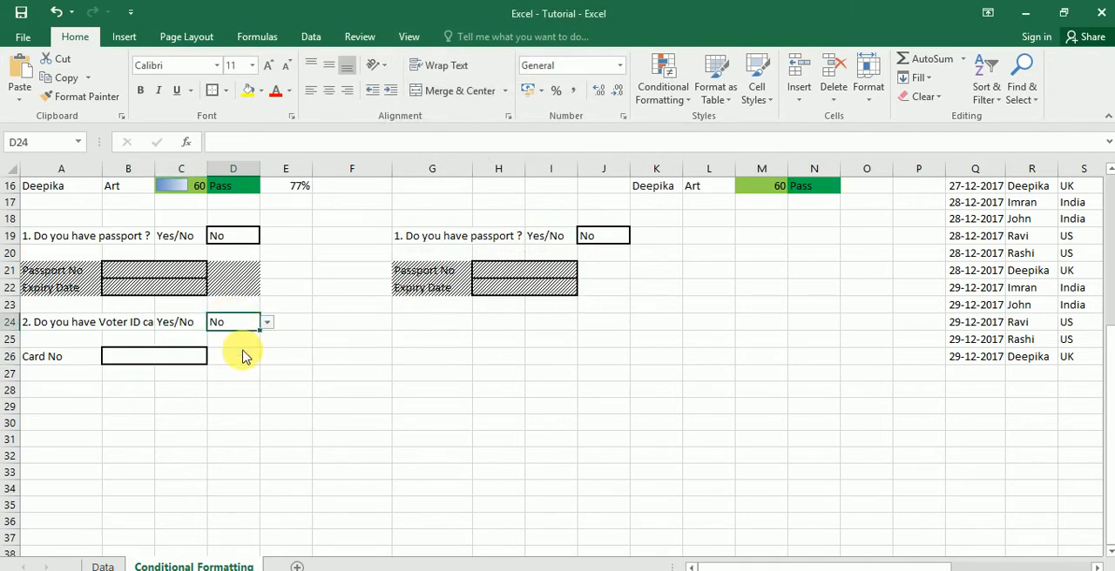
{"action": "left_click", "coordinate": [234, 407]}
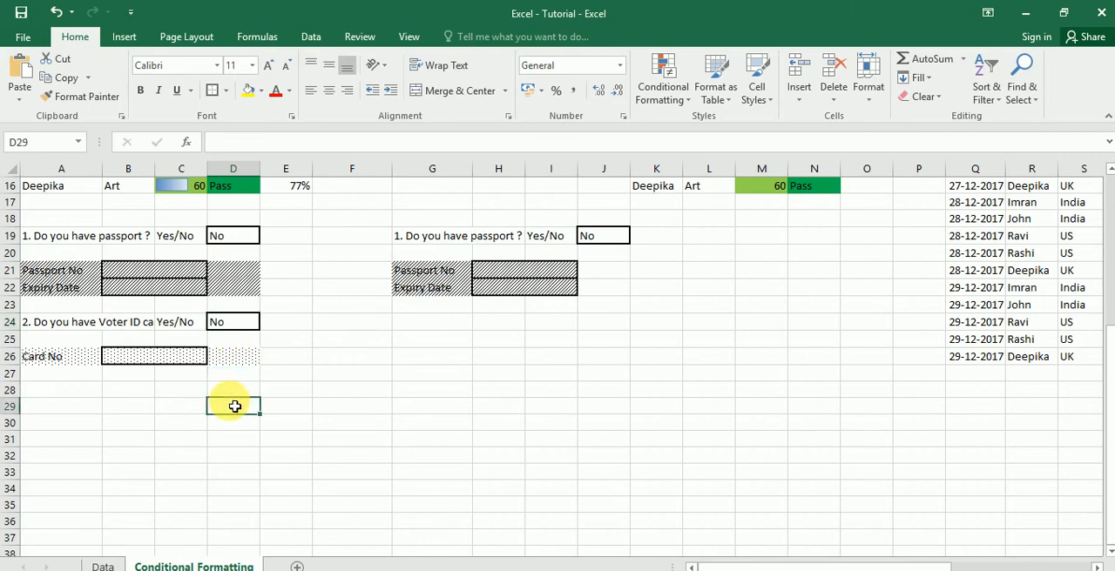
- Examine the two sales tables starting in columns Q and Z, including their agent, location, total sales and target columns
{"action": "left_click", "coordinate": [602, 294]}
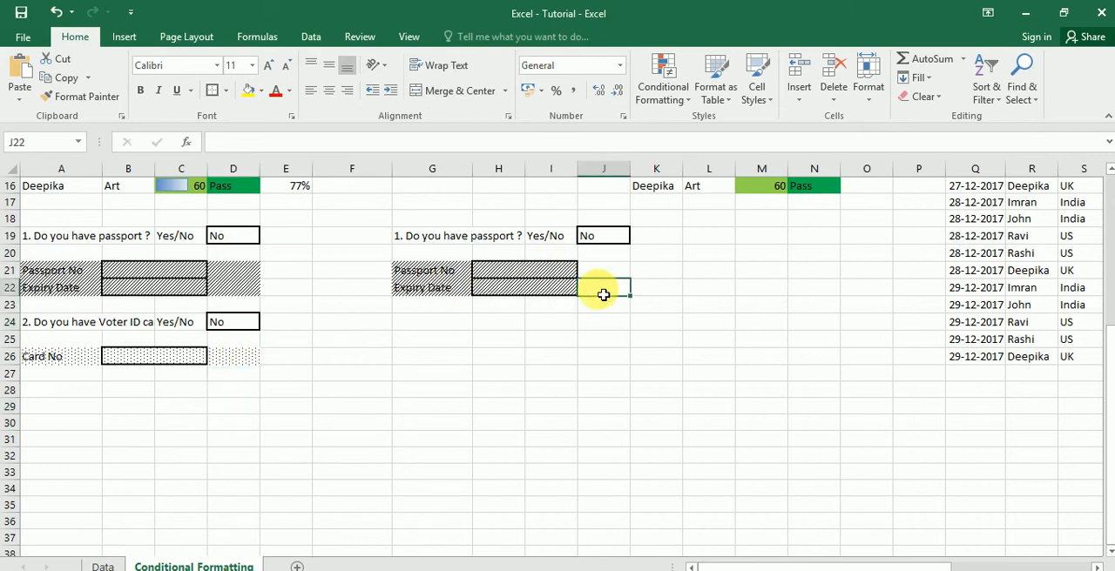
{"action": "key", "text": "Right"}
{"action": "key", "text": "Right"}
{"action": "key", "text": "Right"}
{"action": "key", "text": "Right"}
{"action": "key", "text": "Right"}
{"action": "key", "text": "Right"}
{"action": "key", "text": "Right"}
{"action": "key", "text": "Right"}
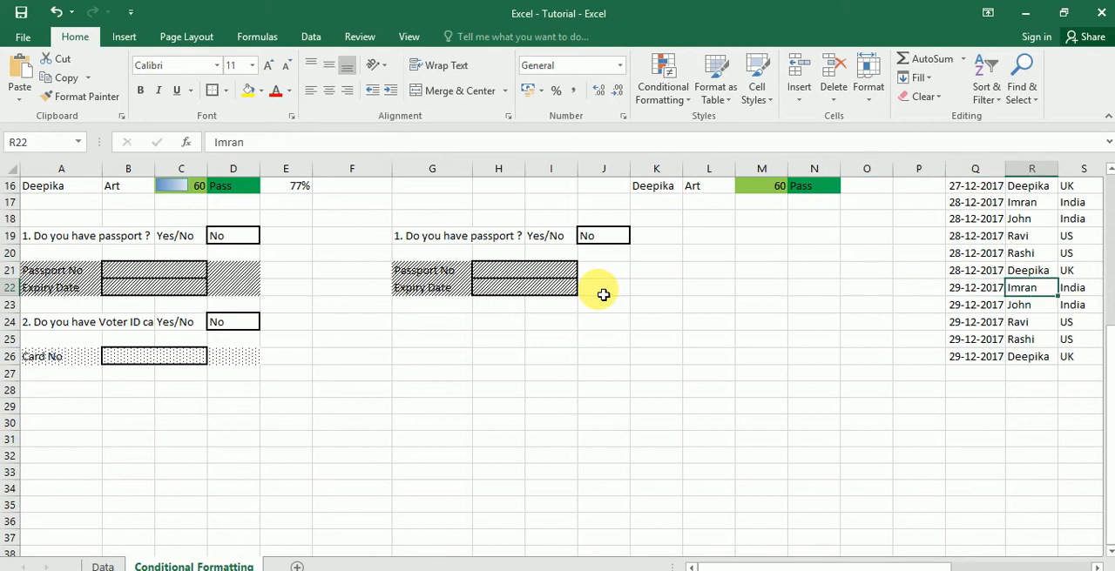
{"action": "key", "text": "Left"}
{"action": "key", "text": "ctrl+Up"}
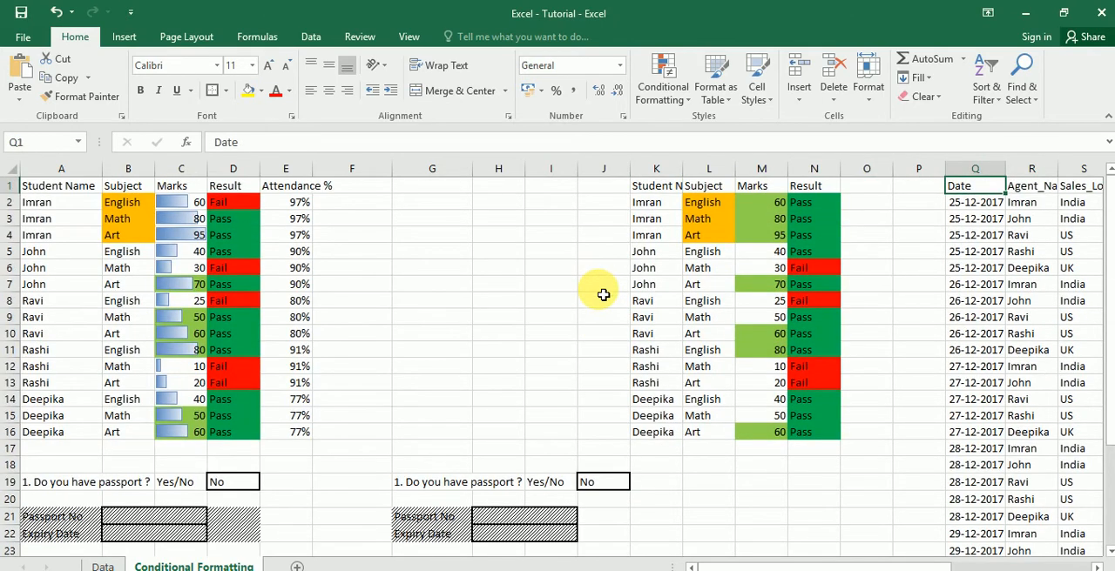
{"action": "key", "text": "Right"}
{"action": "key", "text": "Right"}
{"action": "key", "text": "Right"}
{"action": "key", "text": "Right"}
{"action": "key", "text": "Right"}
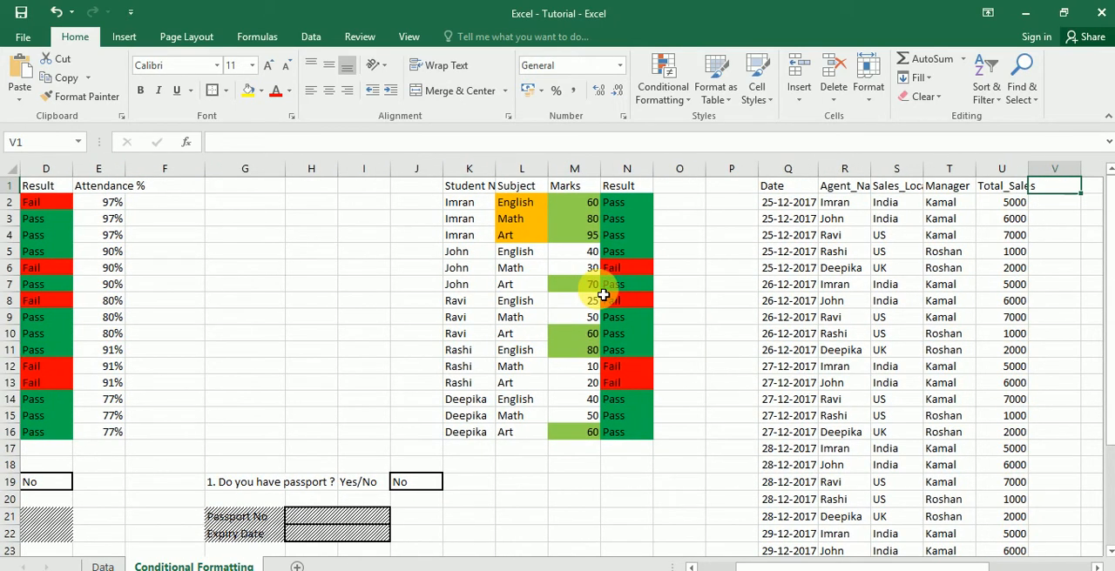
{"action": "key", "text": "Down"}
{"action": "key", "text": "Right"}
{"action": "key", "text": "Right"}
{"action": "key", "text": "Right"}
{"action": "key", "text": "Right"}
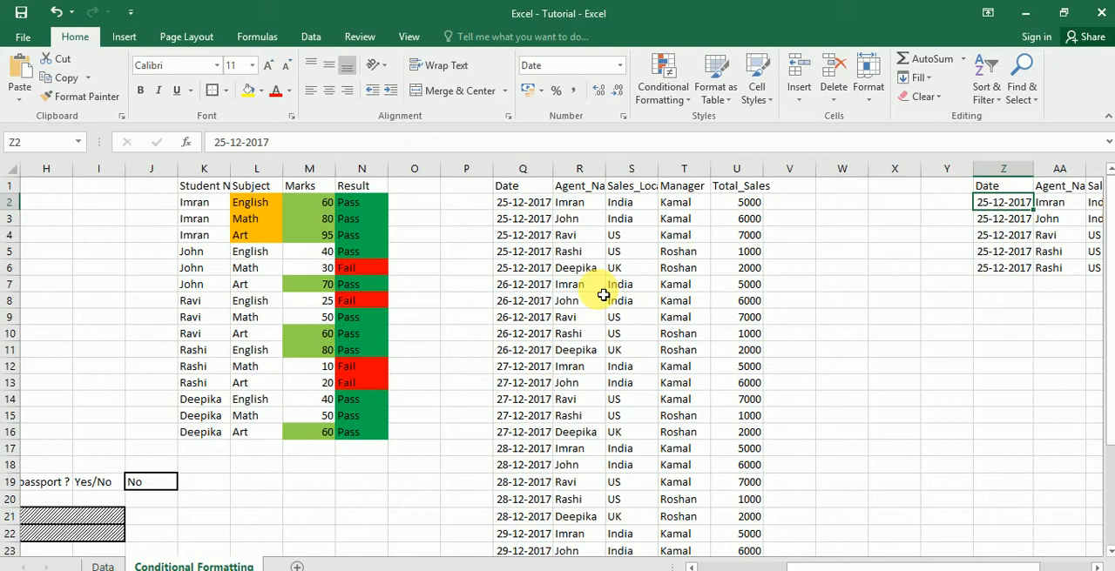
{"action": "key", "text": "Right"}
{"action": "key", "text": "Right"}
{"action": "key", "text": "Right"}
{"action": "key", "text": "Right"}
{"action": "key", "text": "Right"}
{"action": "key", "text": "Right"}
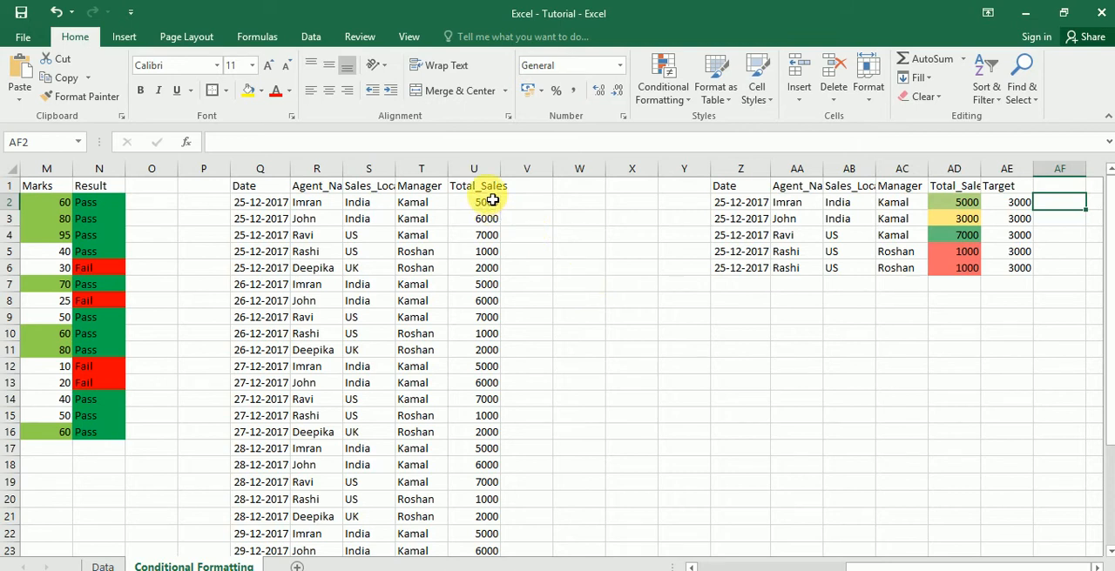
{"action": "key", "text": "Up"}
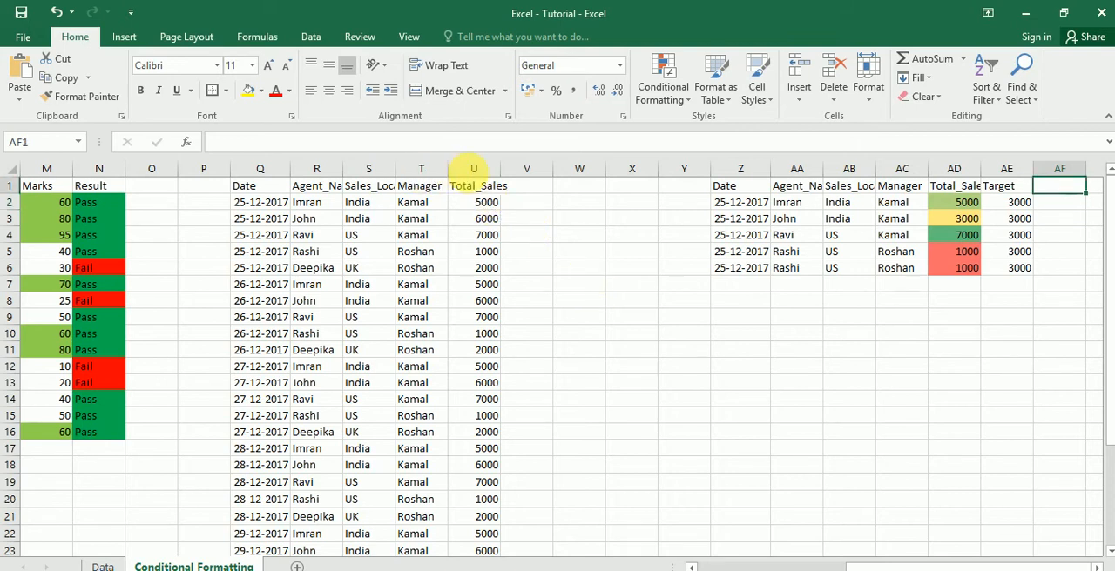
{"action": "left_click", "coordinate": [493, 183]}
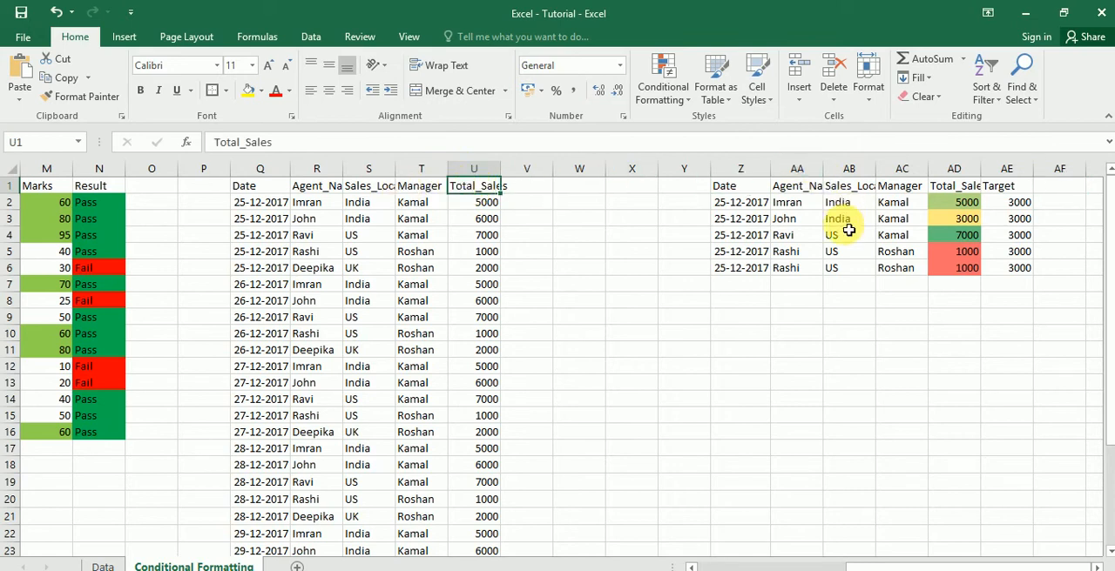
{"action": "left_click", "coordinate": [836, 205]}
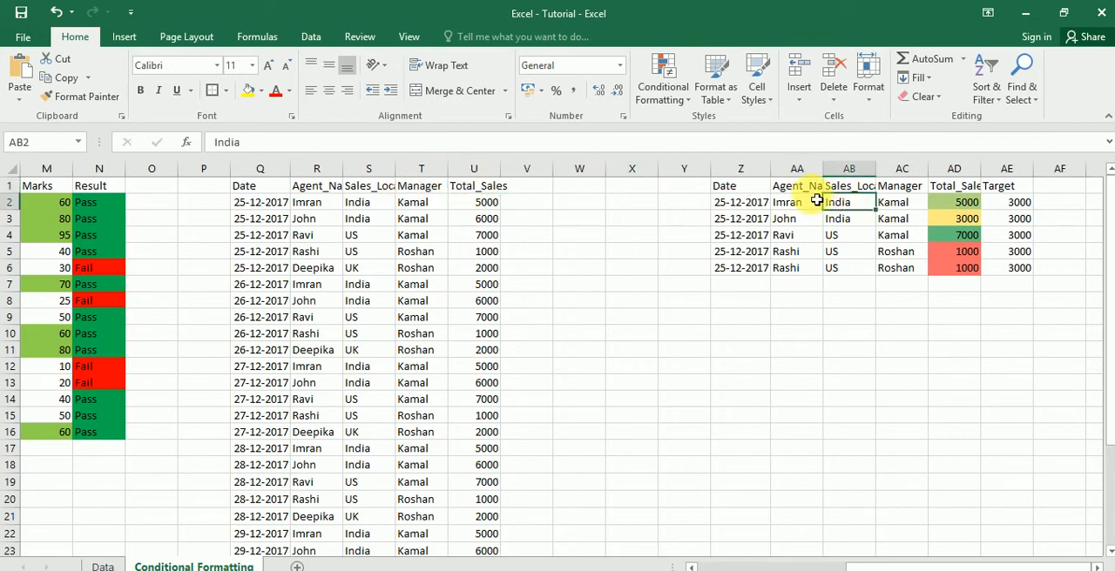
- Highlight duplicate agent names in AA1:AA6 with Light Red Fill with Dark Red Text
{"action": "left_click", "coordinate": [808, 188]}
{"action": "key", "text": "ctrl+shift+Down"}
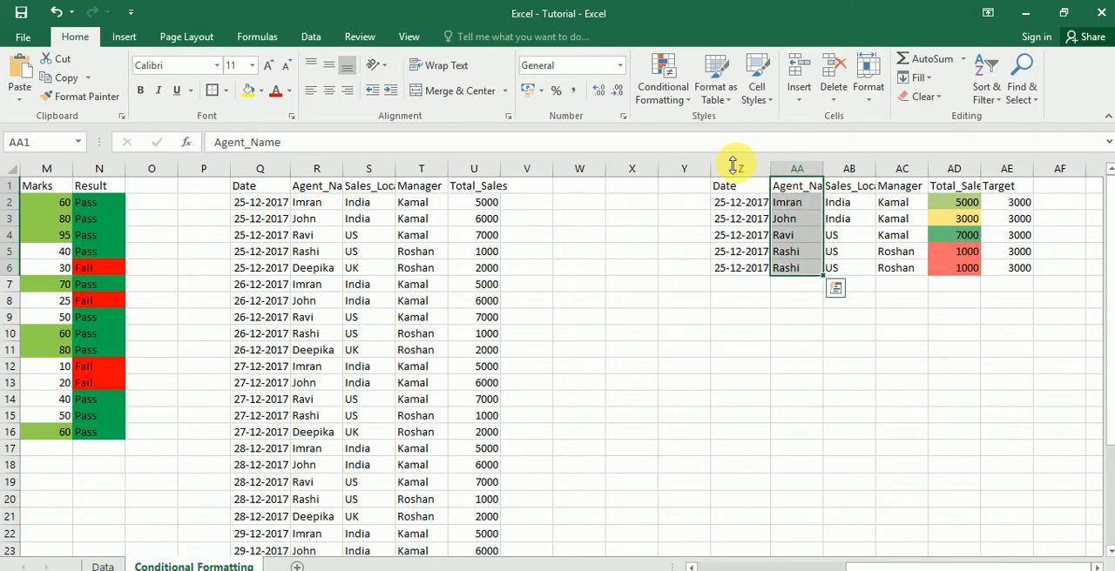
{"action": "left_click", "coordinate": [688, 100]}
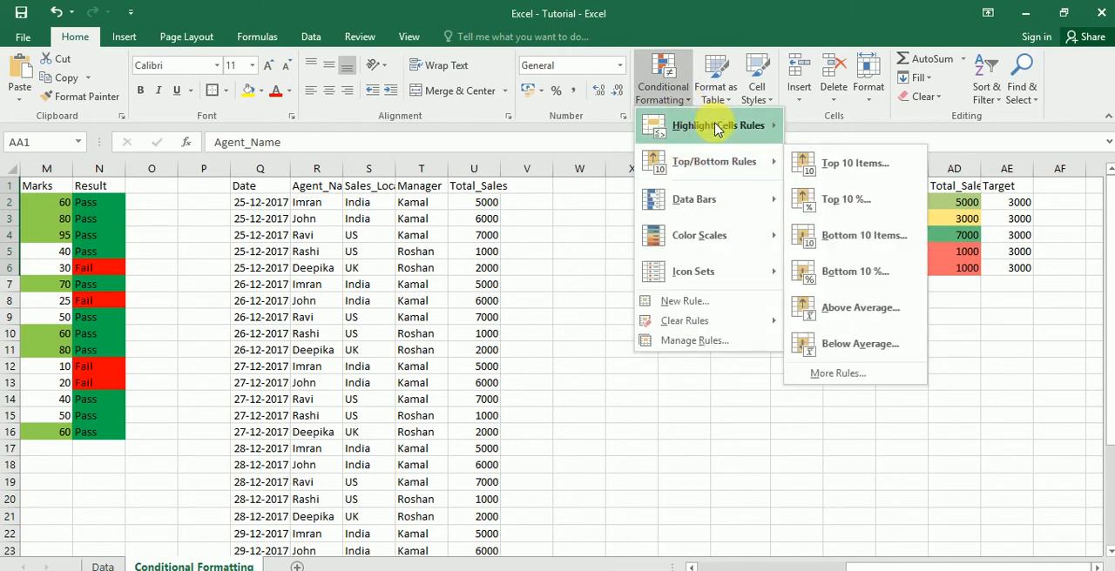
{"action": "mouse_move", "coordinate": [719, 129]}
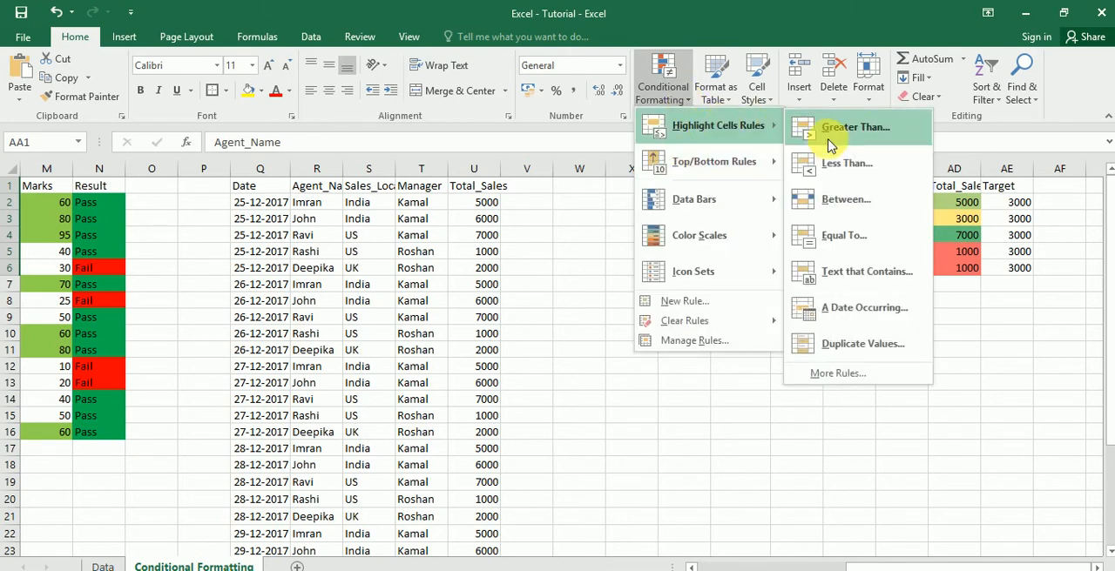
{"action": "left_click", "coordinate": [825, 342]}
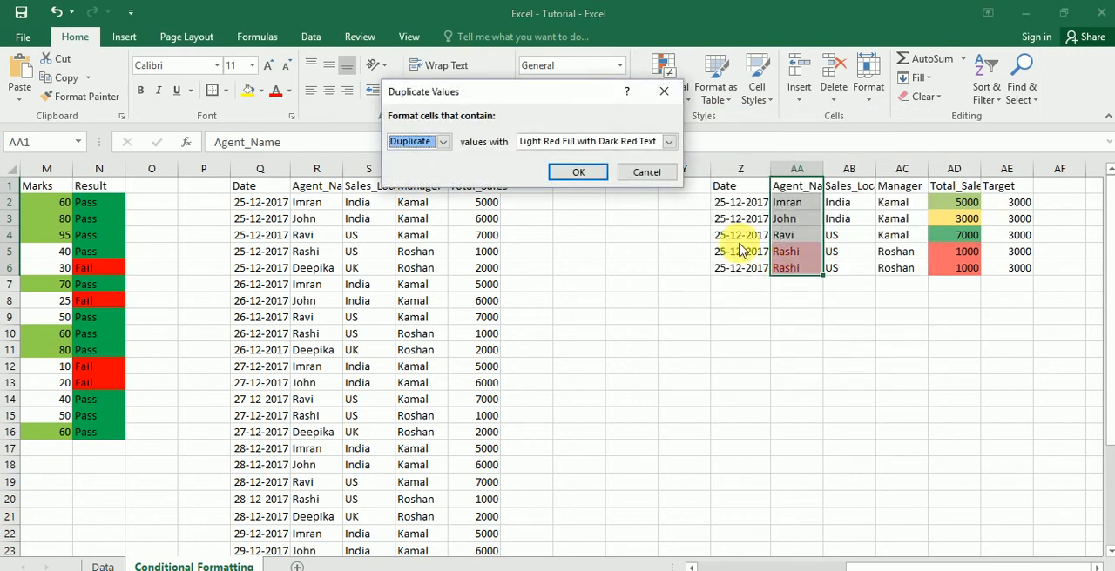
{"action": "left_click", "coordinate": [578, 172]}
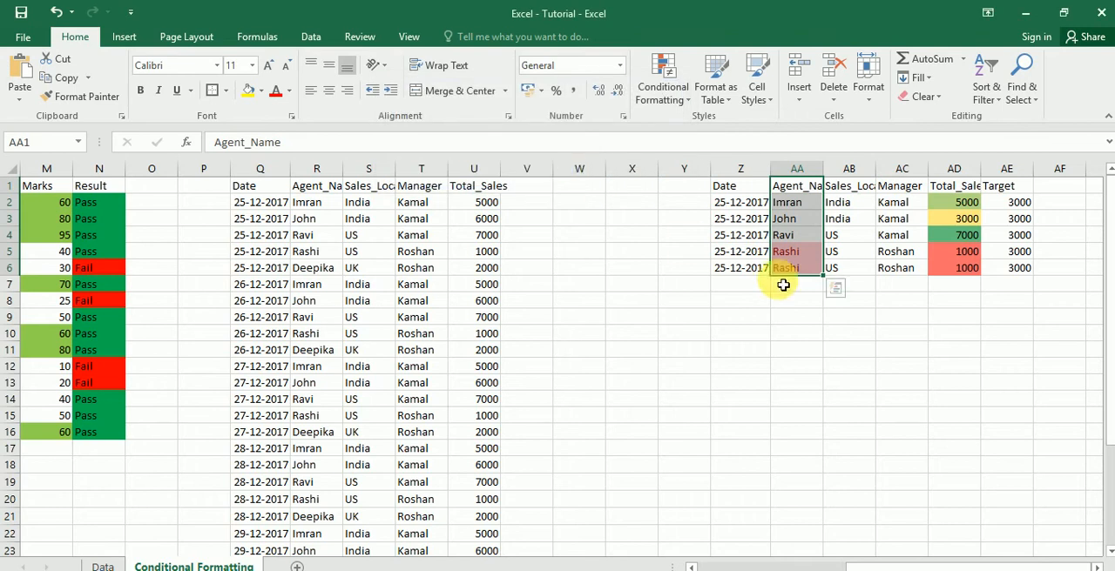
- Examine the highlighted duplicate agent entries and compare their full records in rows 5 and 6 of the table starting in column Z
{"action": "left_click", "coordinate": [793, 256]}
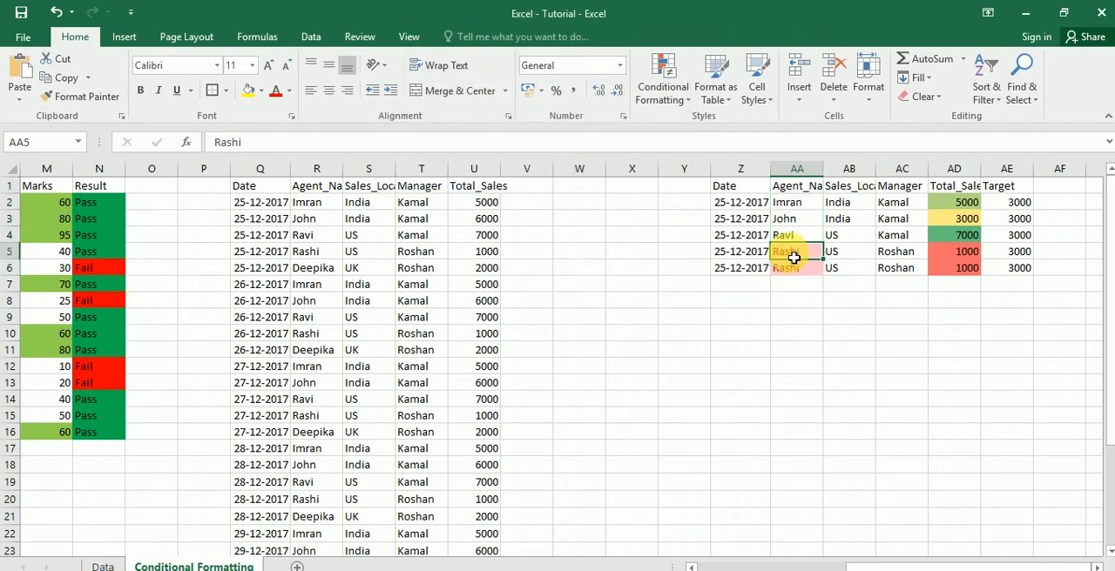
{"action": "key", "text": "Down"}
{"action": "key", "text": "Down"}
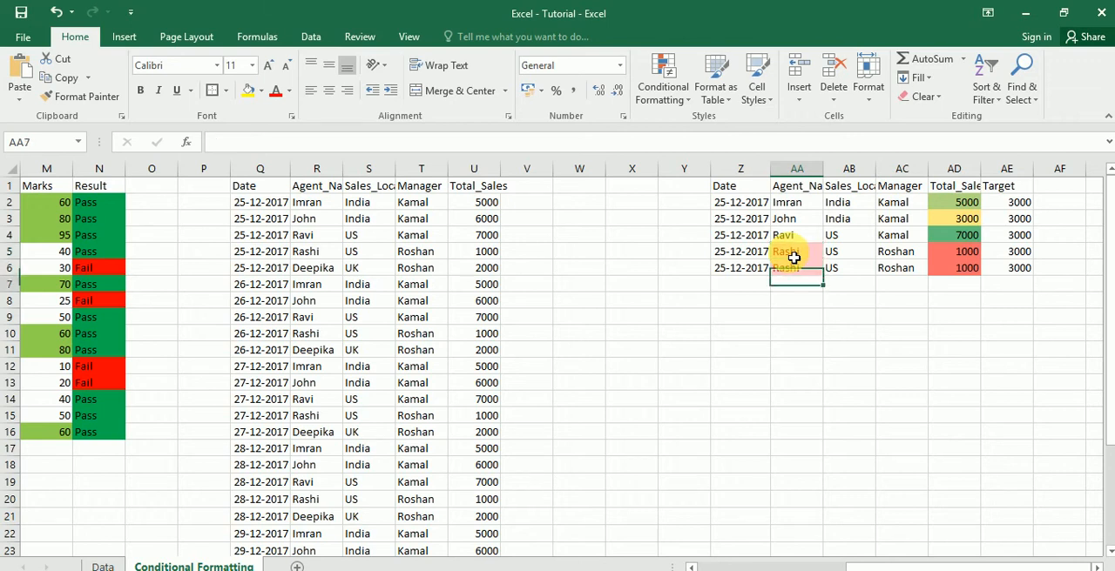
{"action": "key", "text": "Left"}
{"action": "key", "text": "Up"}
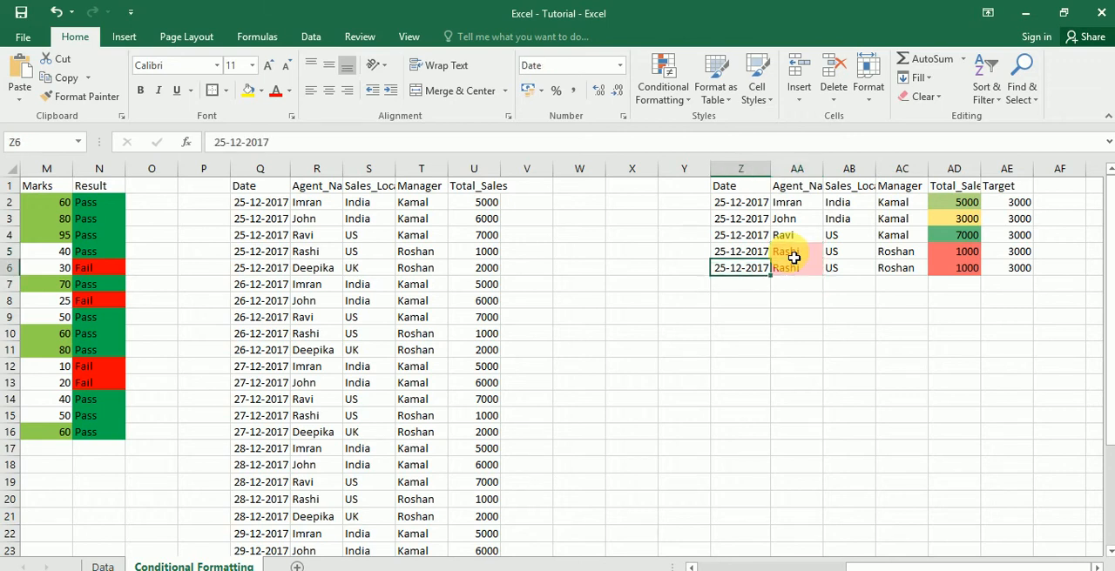
{"action": "key", "text": "shift+Right"}
{"action": "key", "text": "shift+Right"}
{"action": "key", "text": "shift+Right"}
{"action": "key", "text": "shift+Right"}
{"action": "key", "text": "shift+Right"}
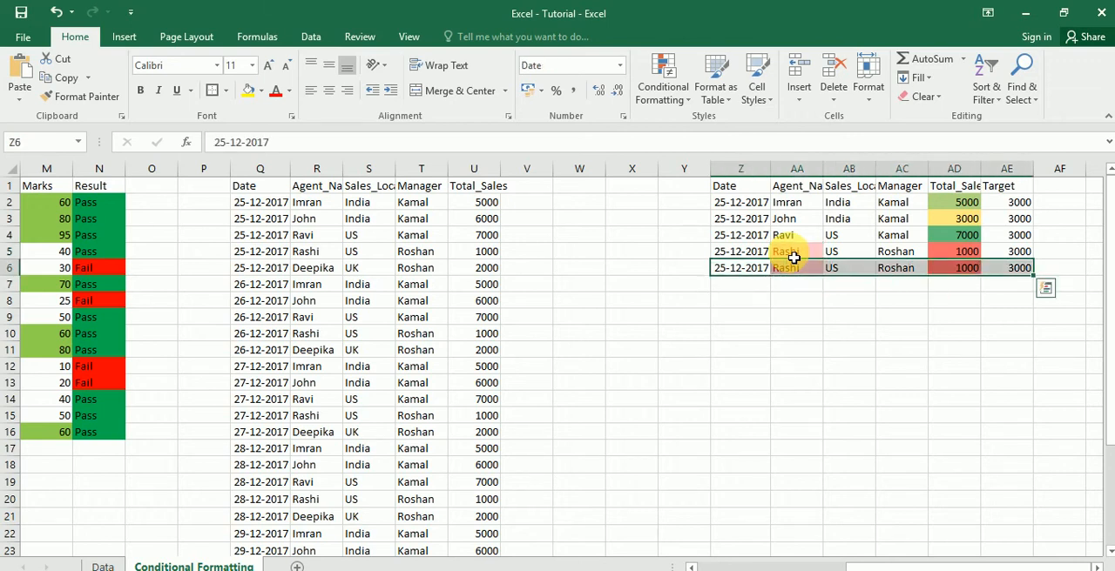
{"action": "key", "text": "Up"}
{"action": "key", "text": "shift+Right"}
{"action": "key", "text": "shift+Right"}
{"action": "key", "text": "shift+Right"}
{"action": "key", "text": "shift+Right"}
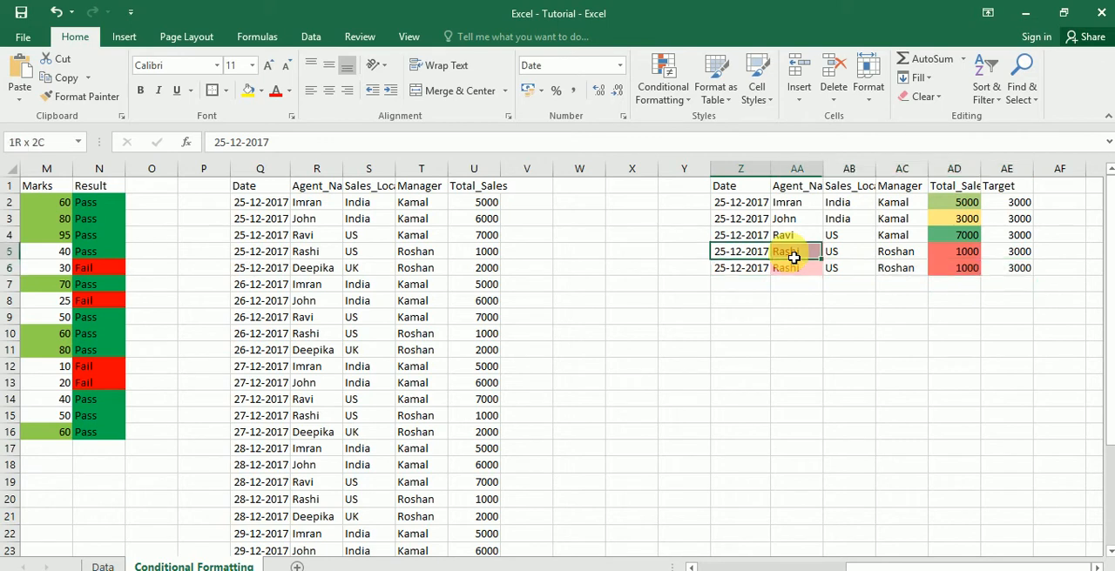
{"action": "key", "text": "shift+Right"}
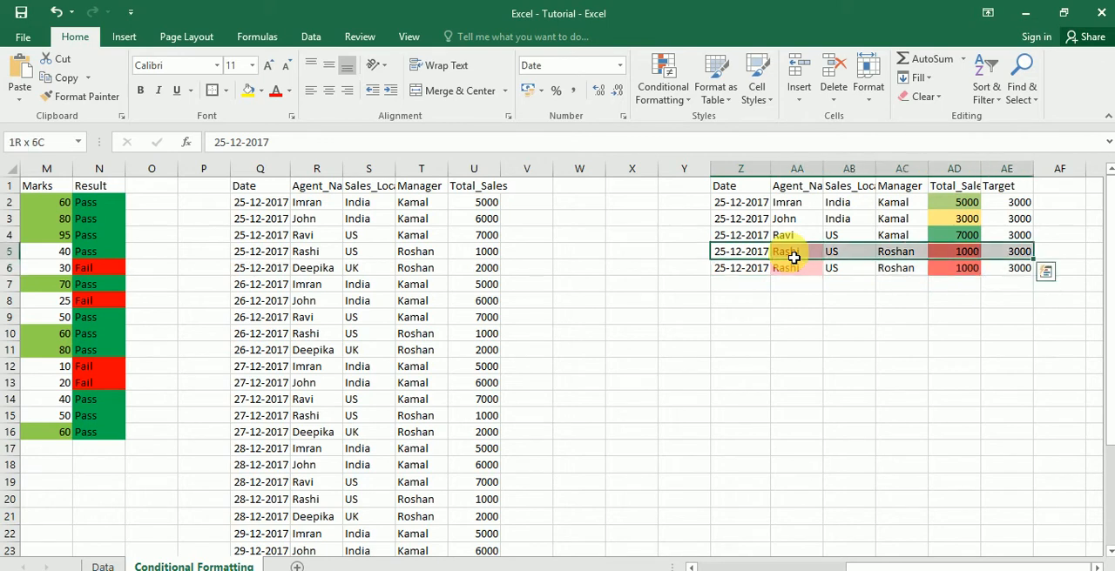
{"action": "key", "text": "shift+Down"}
{"action": "key", "text": "Left"}
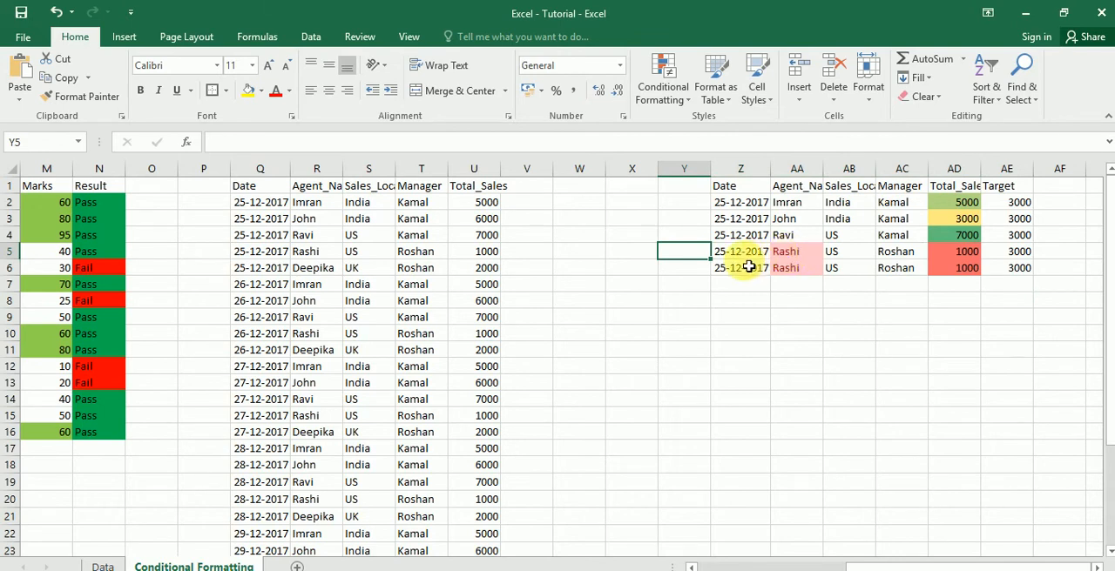
- Apply the Blue - White - Red color scale to the Total_Sales column U, from U1 to U26
{"action": "left_click", "coordinate": [494, 208]}
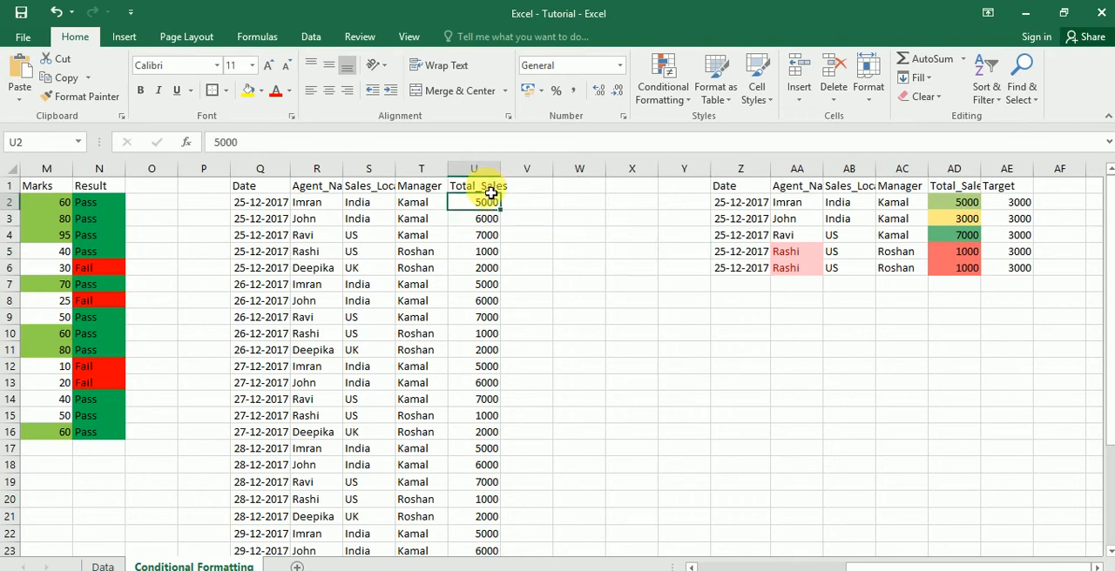
{"action": "left_click", "coordinate": [490, 187]}
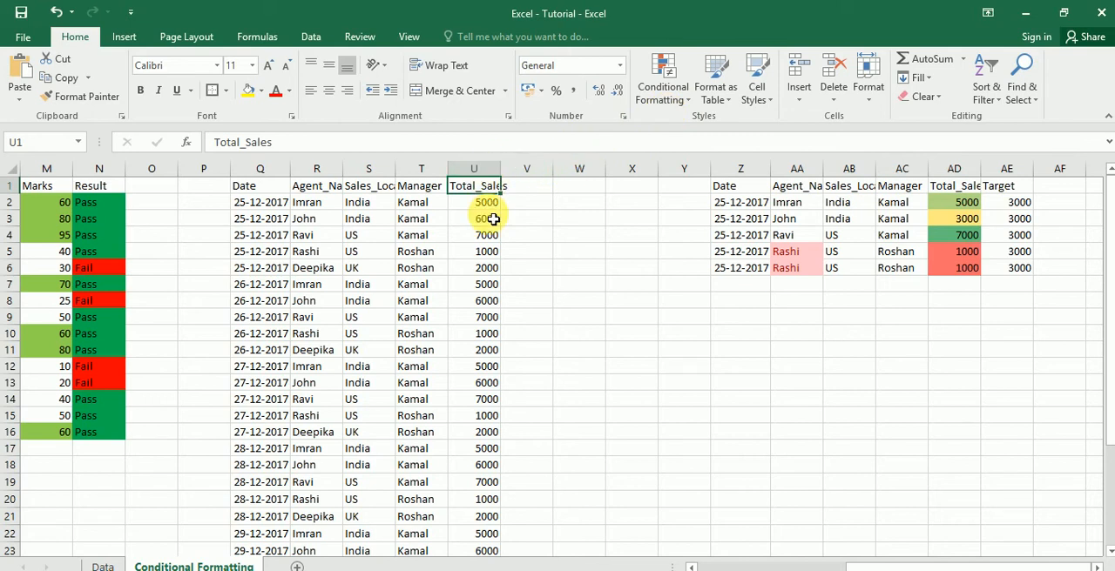
{"action": "key", "text": "ctrl+shift+Down"}
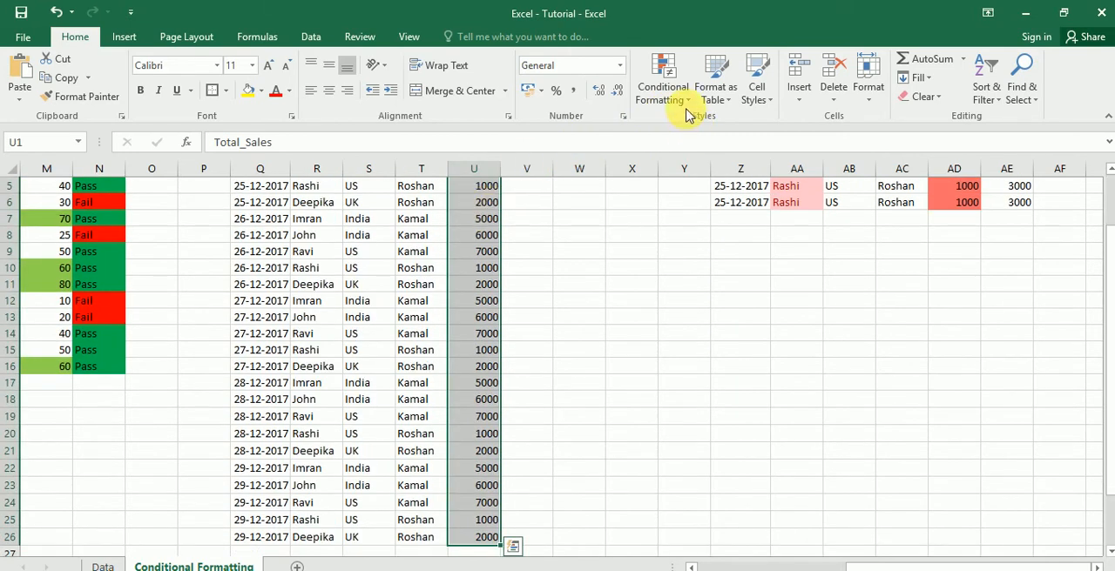
{"action": "left_click", "coordinate": [683, 102]}
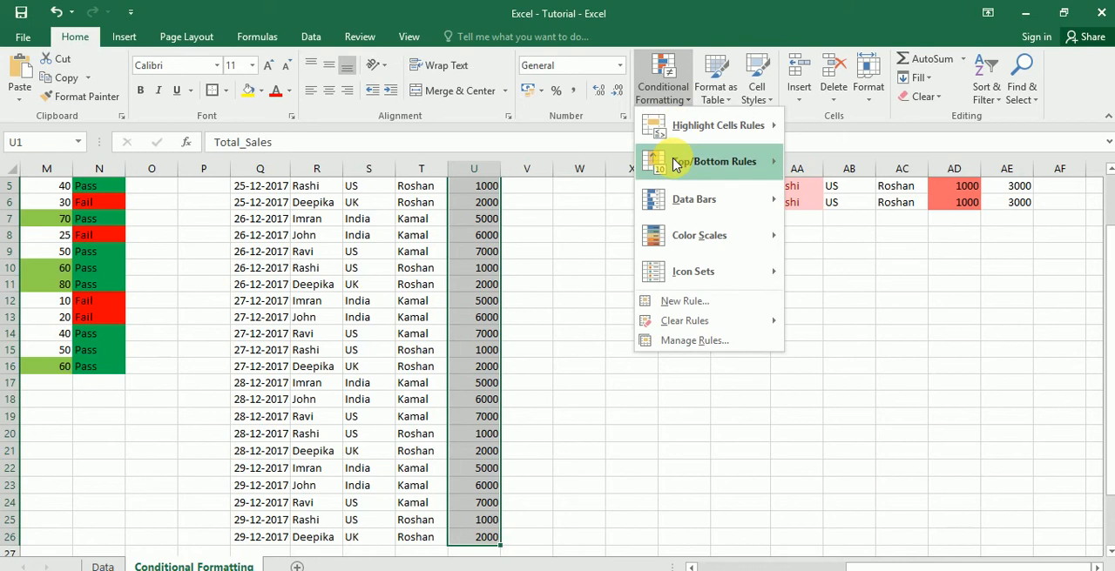
{"action": "mouse_move", "coordinate": [686, 205]}
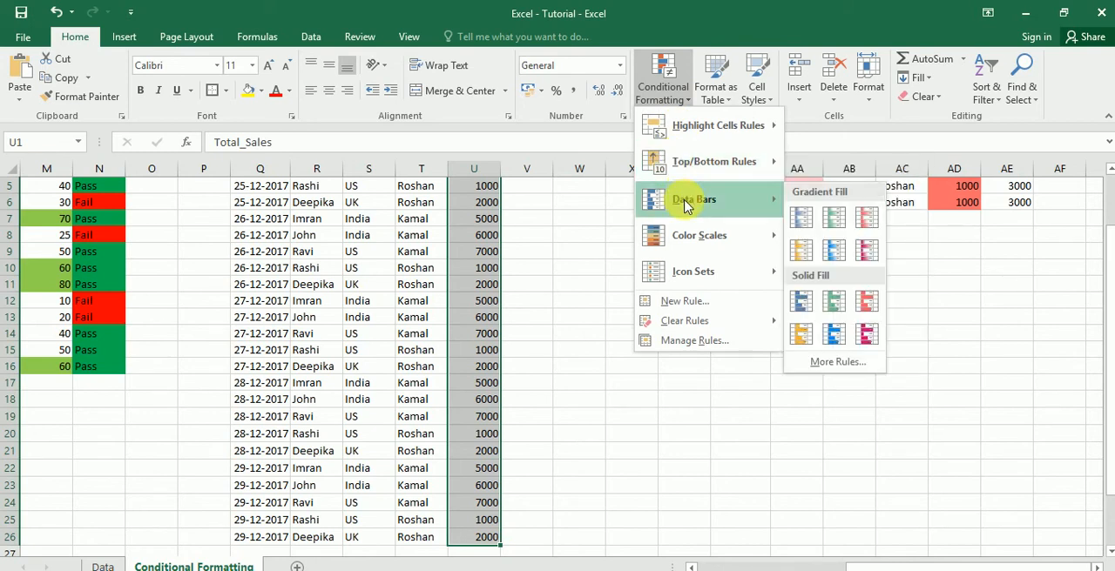
{"action": "mouse_move", "coordinate": [694, 239]}
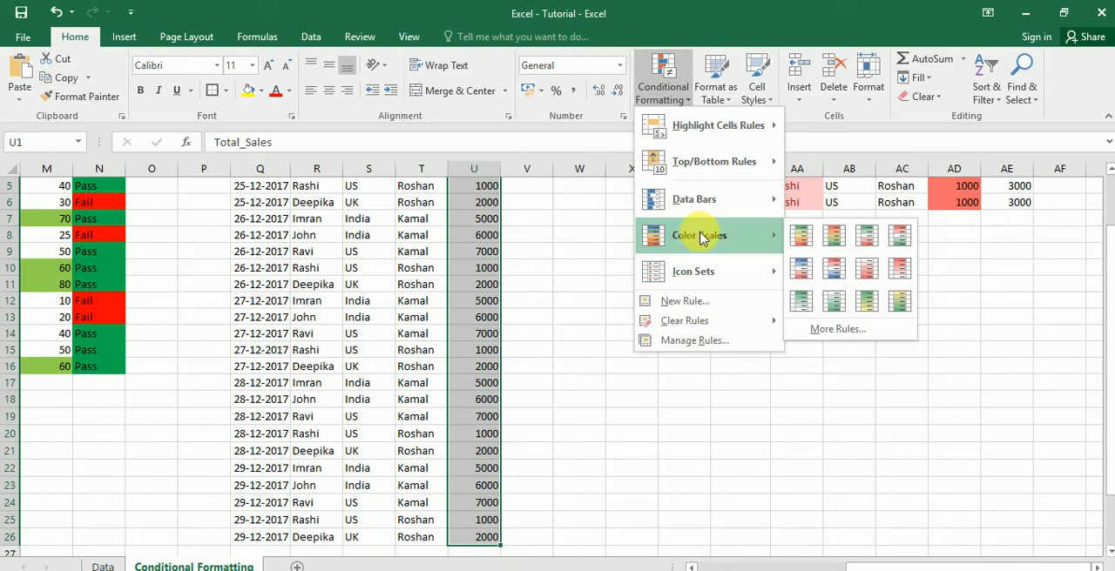
{"action": "left_click", "coordinate": [801, 268]}
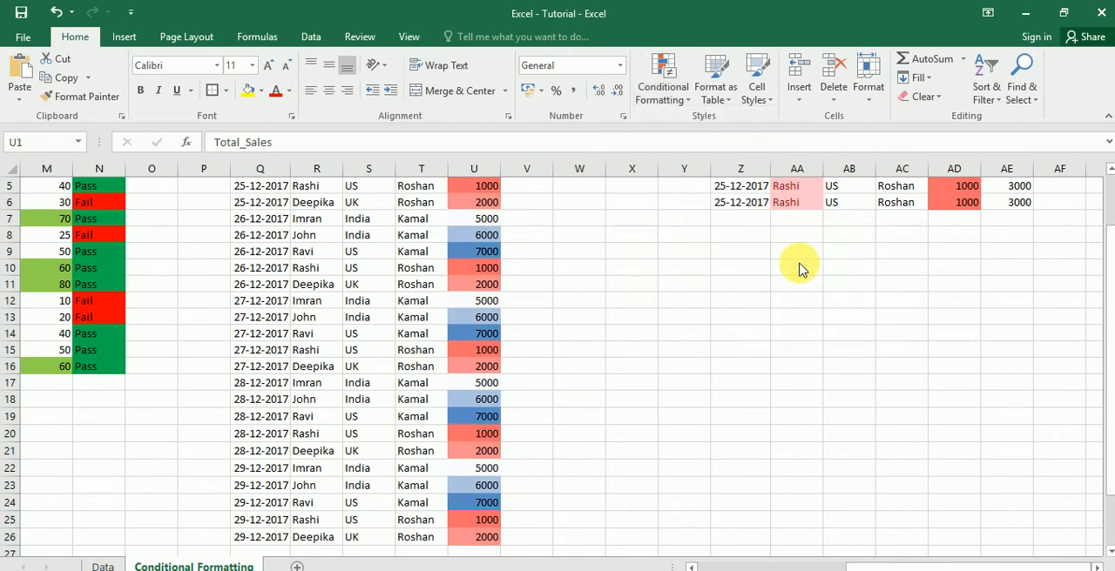
- Examine how the color scale shades the high, middle and low Total_Sales values in column U
{"action": "left_click", "coordinate": [497, 251]}
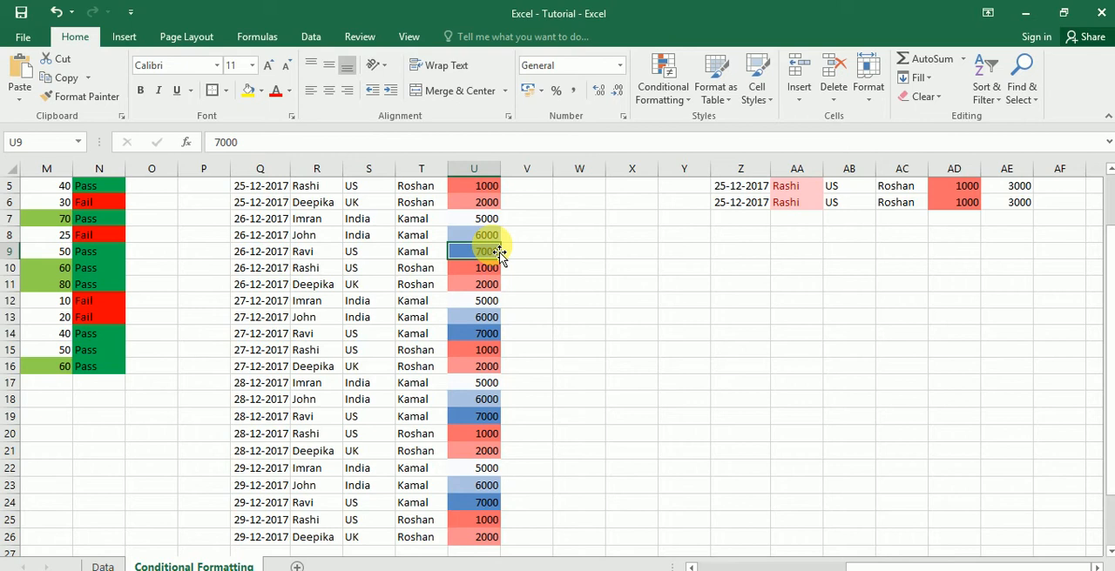
{"action": "key", "text": "Up"}
{"action": "key", "text": "Up"}
{"action": "key", "text": "Up"}
{"action": "key", "text": "Up"}
{"action": "key", "text": "Up"}
{"action": "key", "text": "Up"}
{"action": "key", "text": "Up"}
{"action": "key", "text": "Up"}
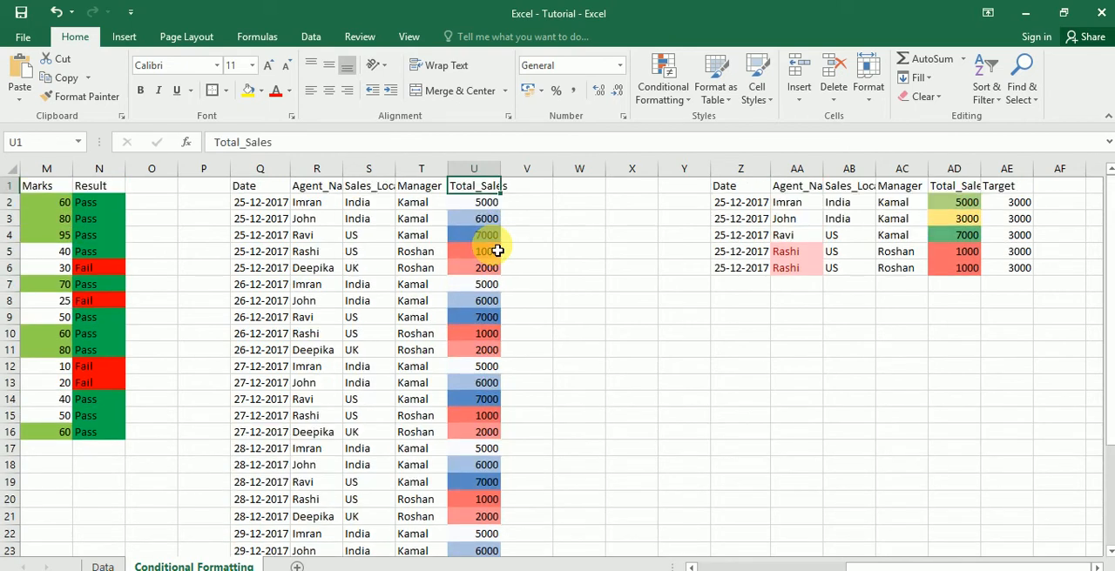
{"action": "key", "text": "Down"}
{"action": "key", "text": "Down"}
{"action": "key", "text": "Down"}
{"action": "key", "text": "Down"}
{"action": "key", "text": "Down"}
{"action": "key", "text": "Down"}
{"action": "key", "text": "Down"}
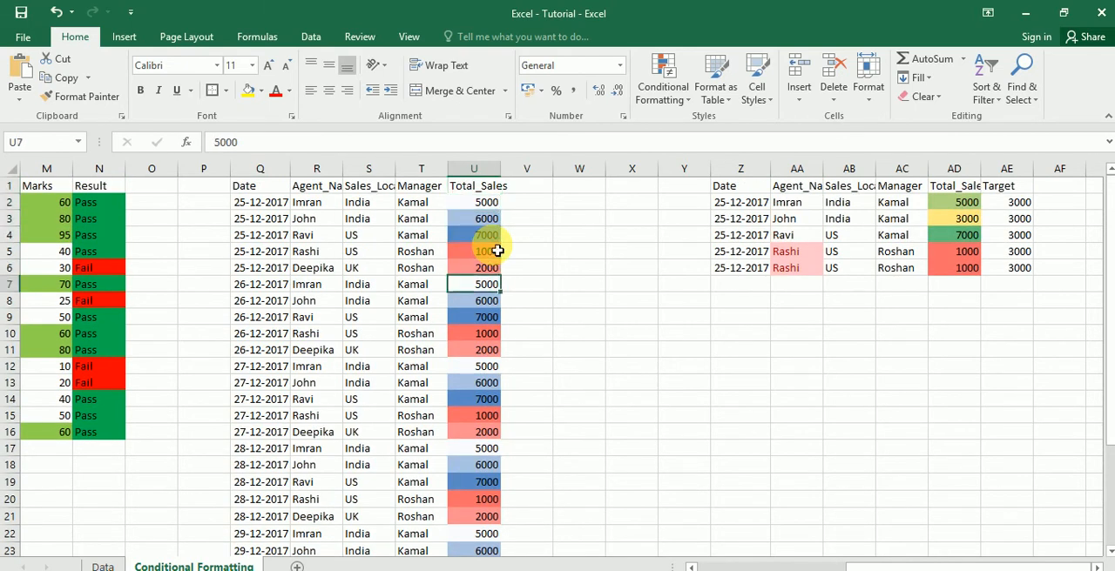
{"action": "key", "text": "Up"}
{"action": "key", "text": "Up"}
{"action": "key", "text": "Up"}
{"action": "key", "text": "Up"}
{"action": "key", "text": "Up"}
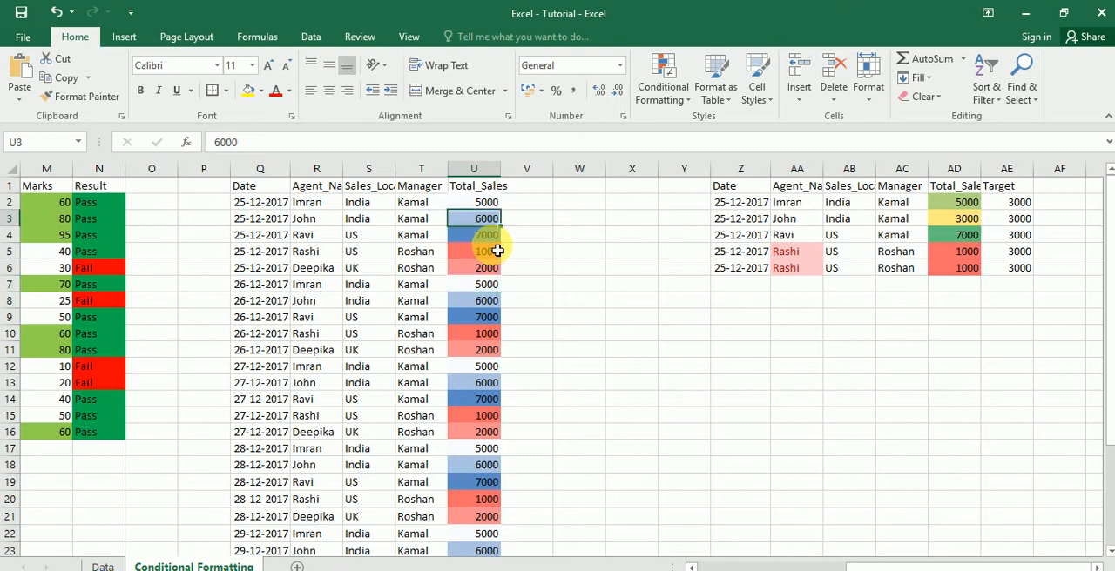
{"action": "key", "text": "Down"}
{"action": "key", "text": "Down"}
{"action": "key", "text": "Down"}
{"action": "key", "text": "Down"}
{"action": "key", "text": "Down"}
{"action": "key", "text": "Down"}
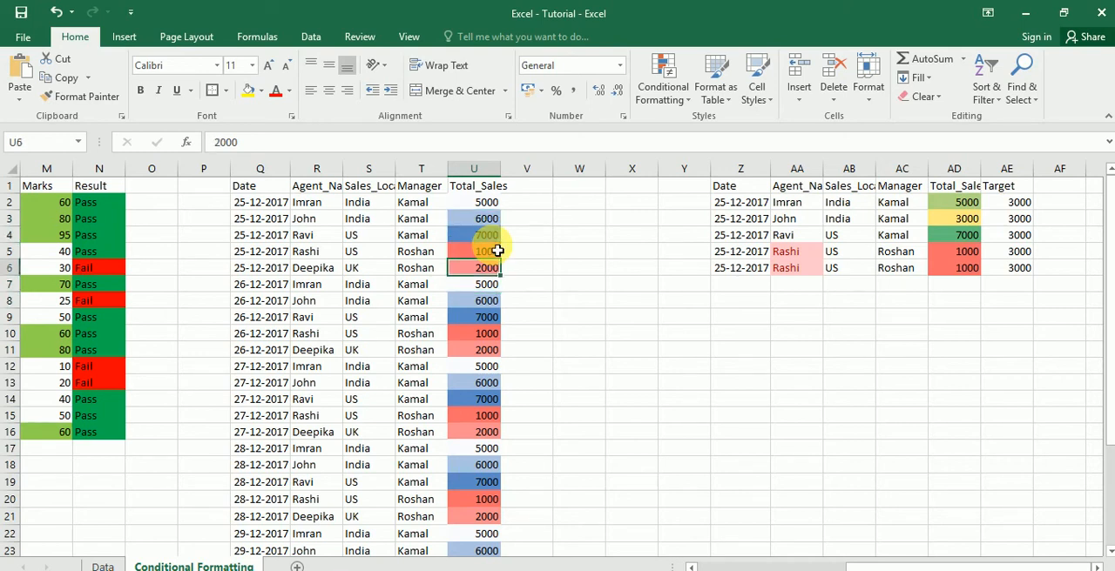
- Add blue solid fill data bars to the Total_Sales column, U1 to U26
{"action": "key", "text": "Up"}
{"action": "key", "text": "Up"}
{"action": "key", "text": "Up"}
{"action": "key", "text": "Up"}
{"action": "key", "text": "Up"}
{"action": "key", "text": "Up"}
{"action": "key", "text": "Up"}
{"action": "key", "text": "Up"}
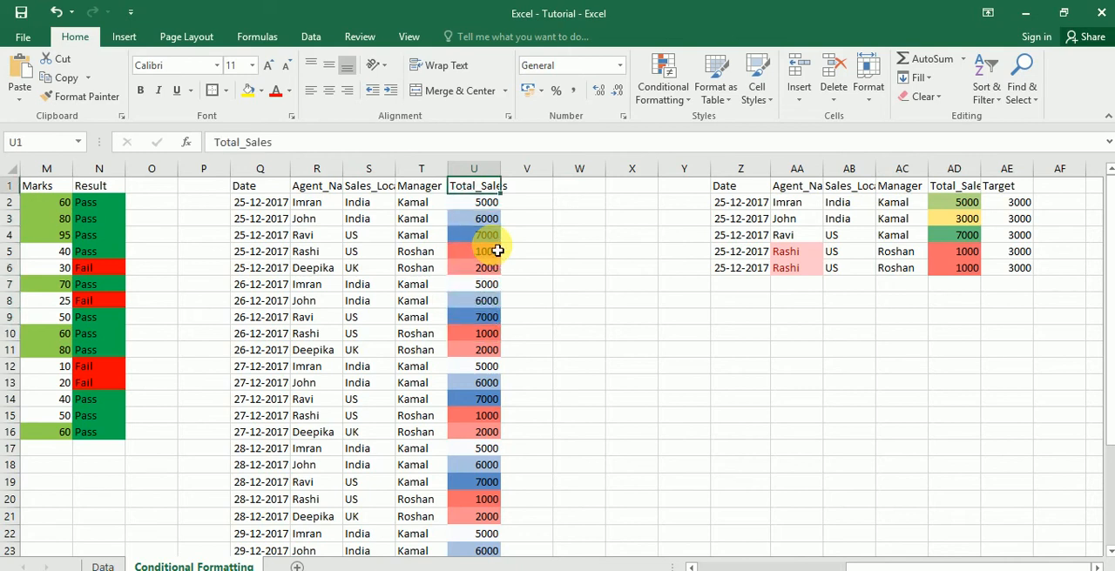
{"action": "key", "text": "ctrl+shift+Down"}
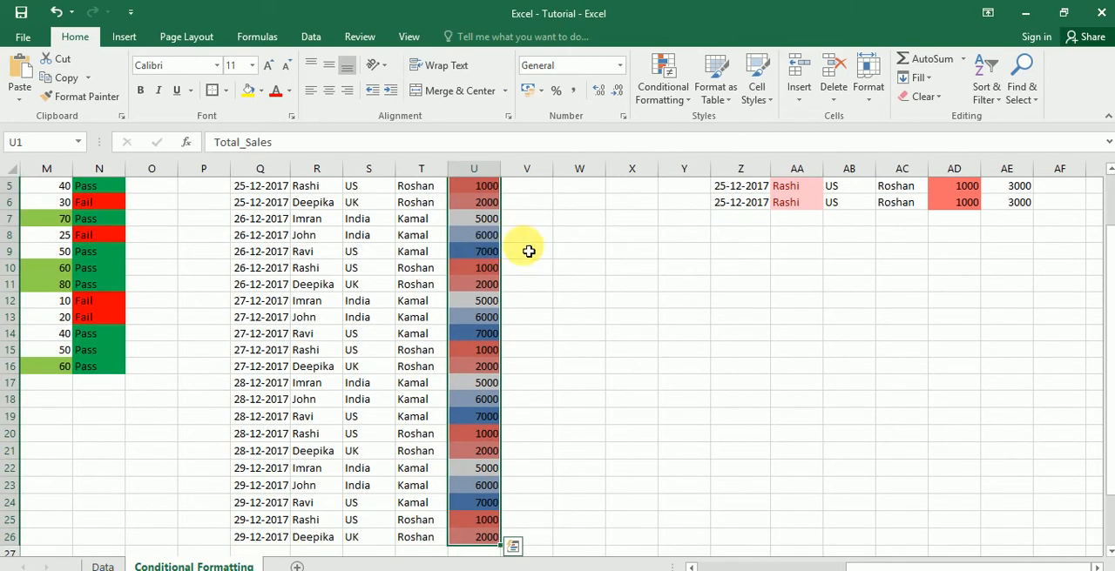
{"action": "left_click", "coordinate": [688, 106]}
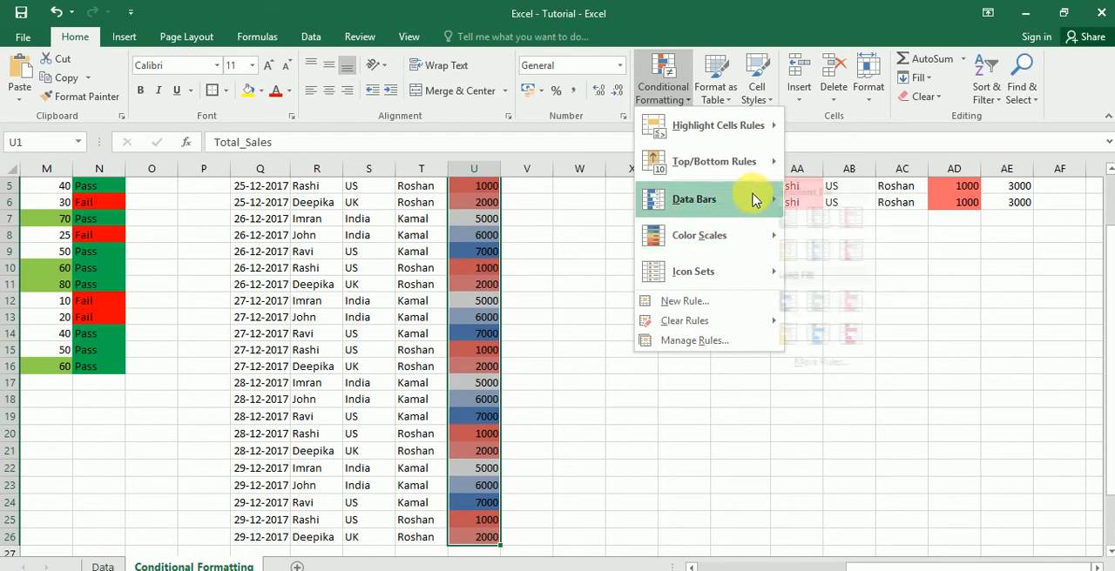
{"action": "mouse_move", "coordinate": [754, 195]}
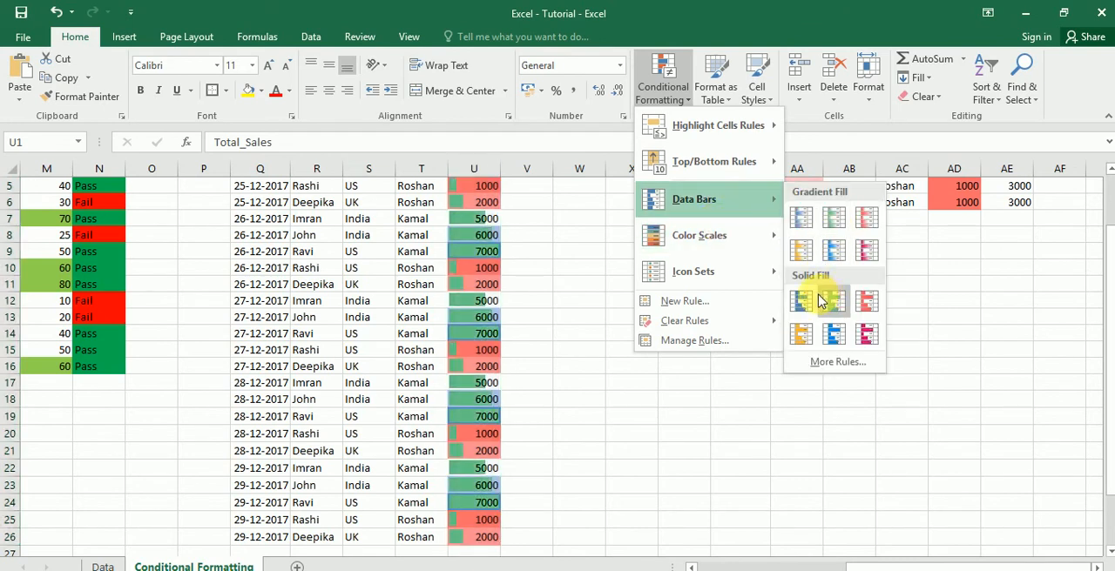
{"action": "key", "text": "Escape"}
{"action": "key", "text": "Escape"}
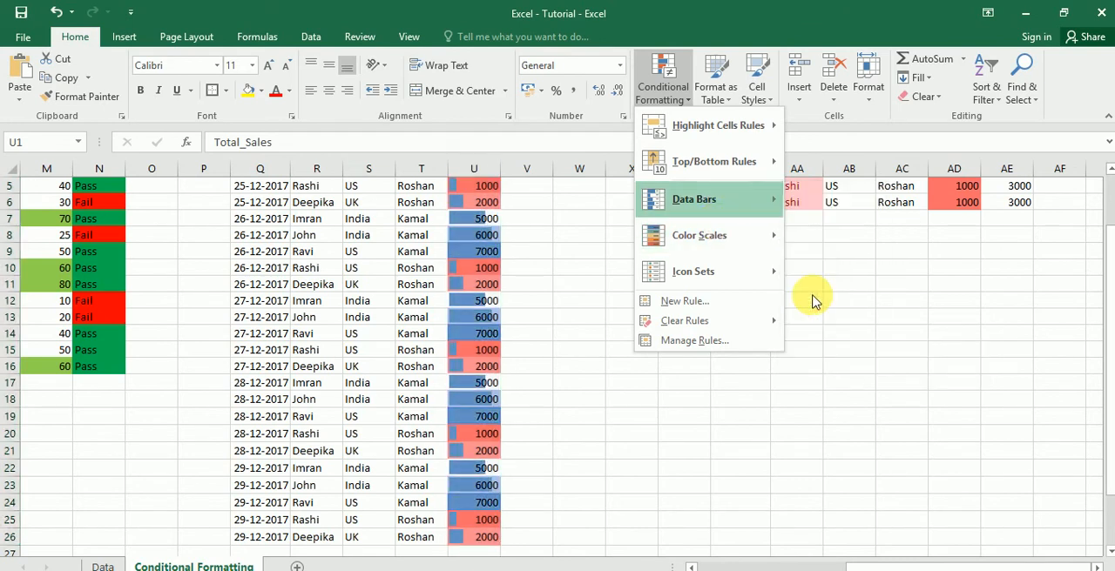
{"action": "left_click", "coordinate": [568, 310]}
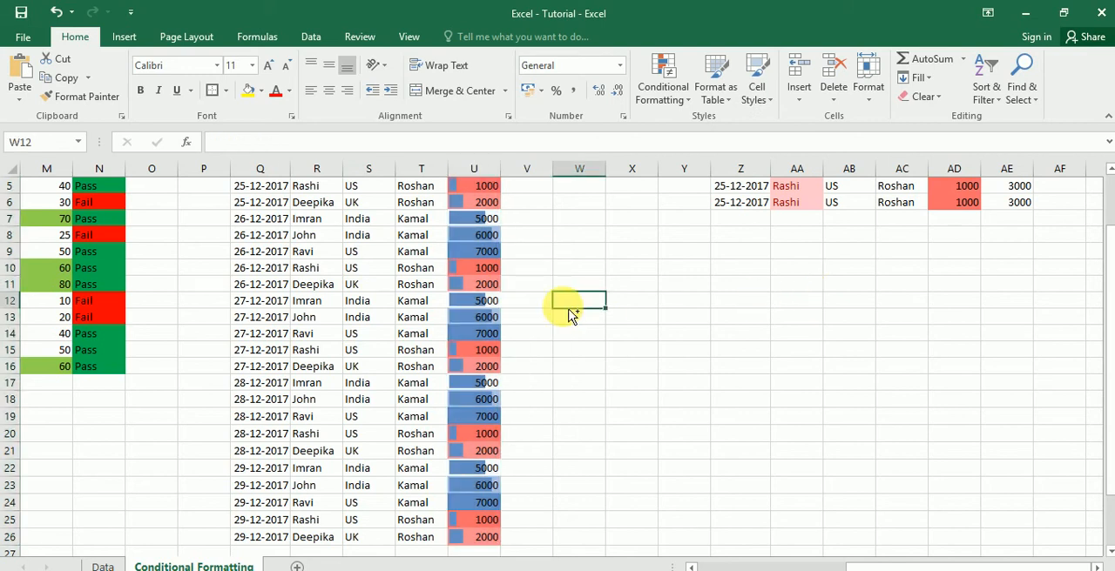
- Examine the data bar lengths against the Total_Sales values down column U
{"action": "key", "text": "Left"}
{"action": "key", "text": "Left"}
{"action": "key", "text": "ctrl+Up"}
{"action": "key", "text": "Down"}
{"action": "key", "text": "Down"}
{"action": "key", "text": "Down"}
{"action": "key", "text": "Down"}
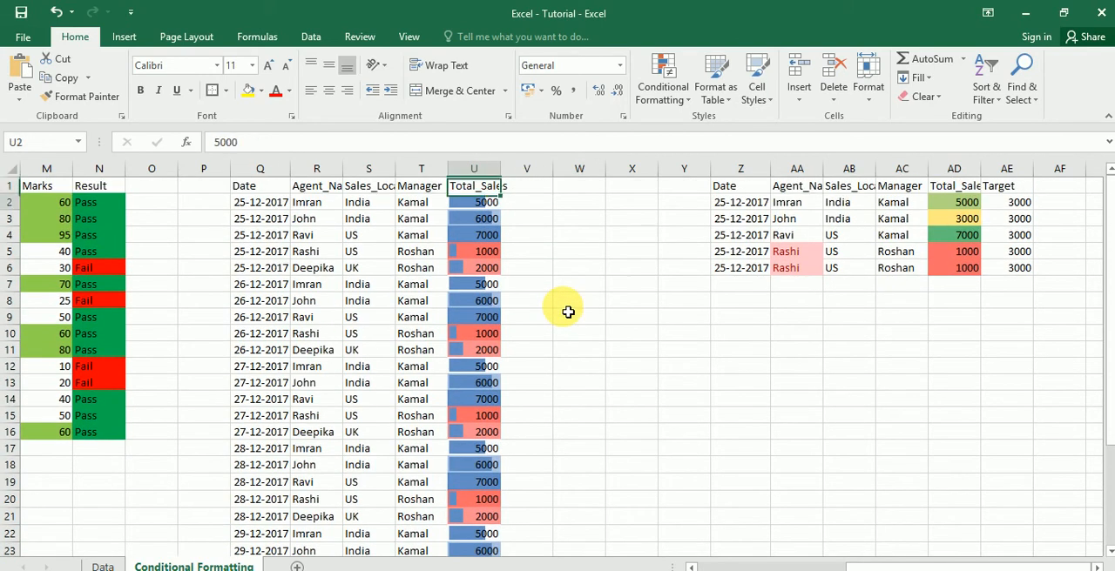
{"action": "key", "text": "ctrl+Down"}
{"action": "key", "text": "ctrl+Down"}
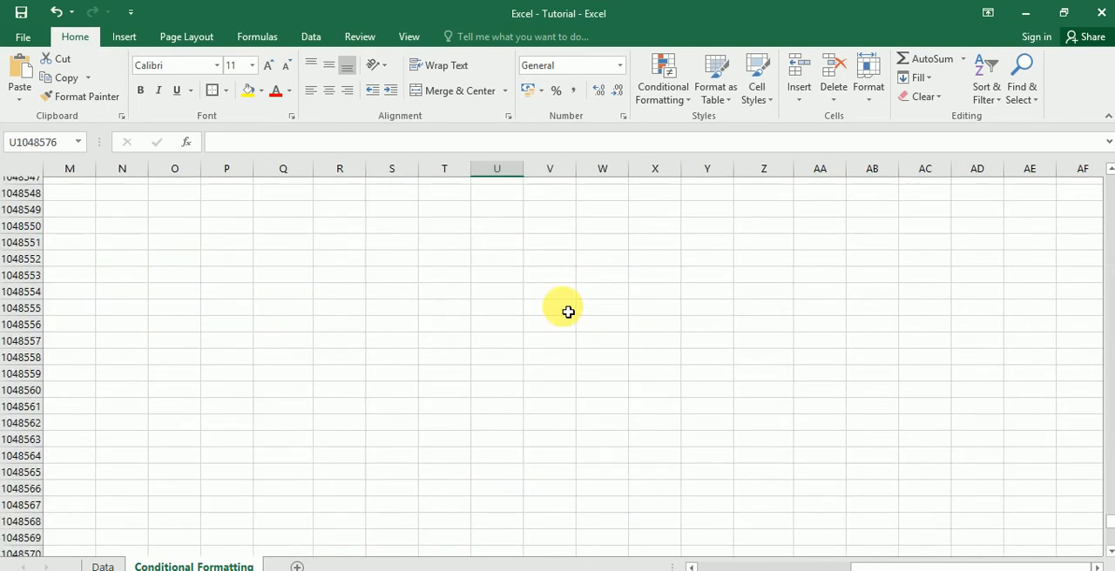
- Clear the conditional formatting rules from the Total_Sales column, cells U1 to U26
{"action": "key", "text": "ctrl+Up"}
{"action": "key", "text": "ctrl+Up"}
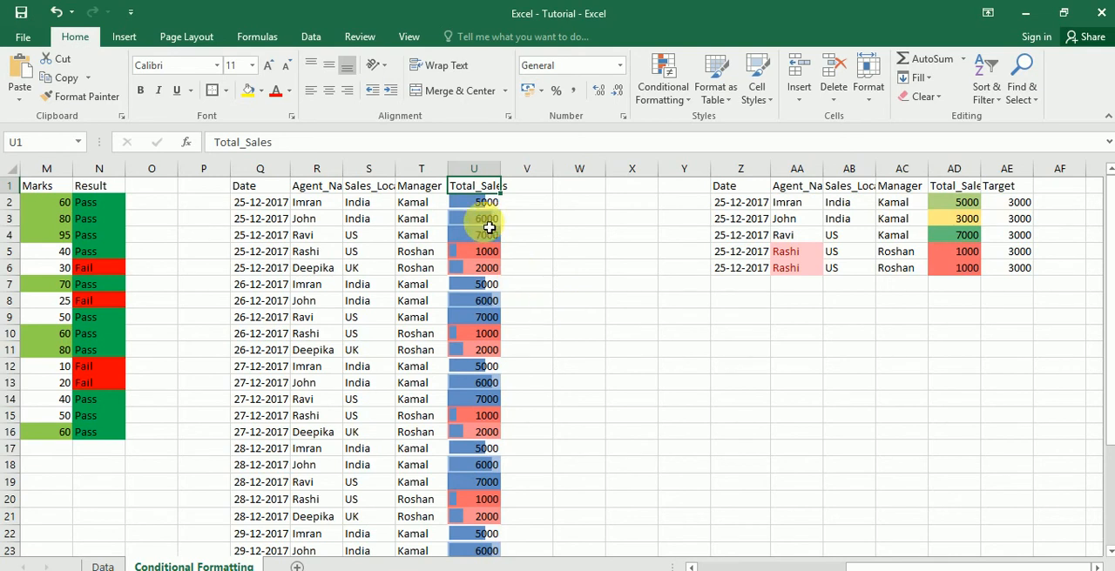
{"action": "key", "text": "ctrl+shift+Down"}
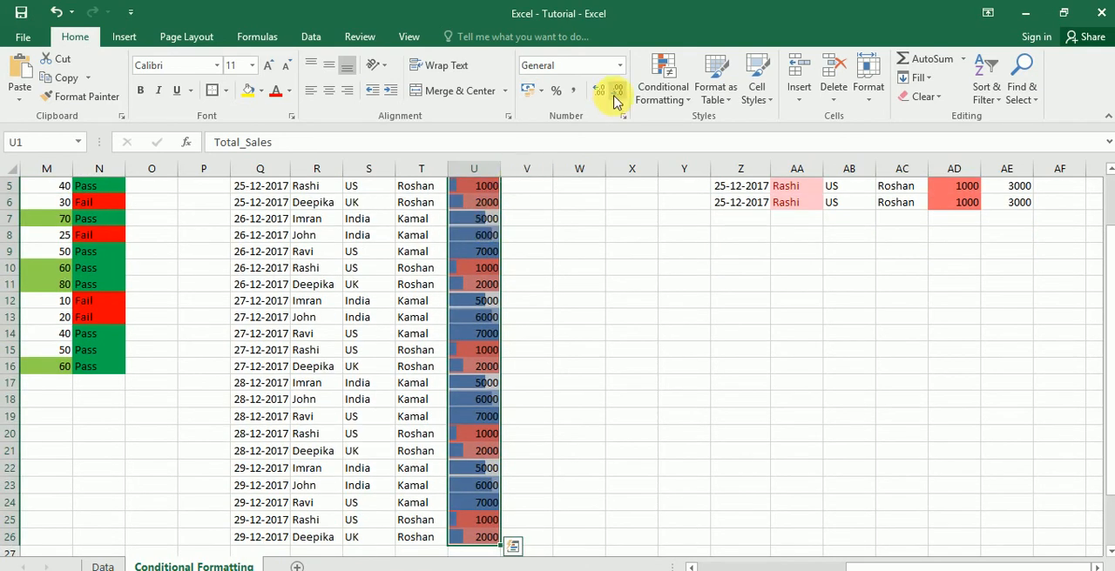
{"action": "left_click", "coordinate": [694, 103]}
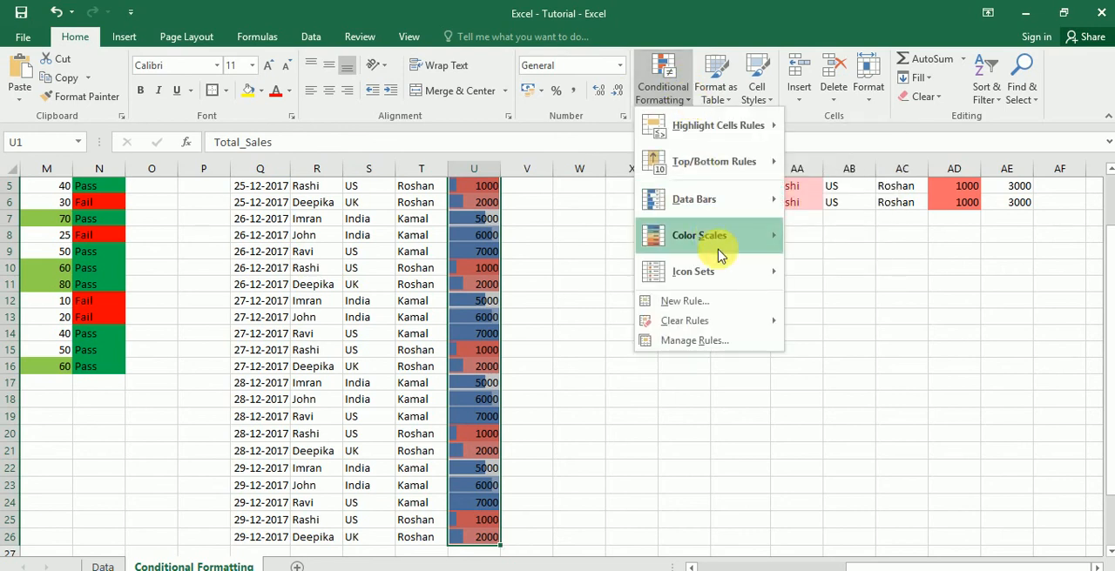
{"action": "mouse_move", "coordinate": [705, 323]}
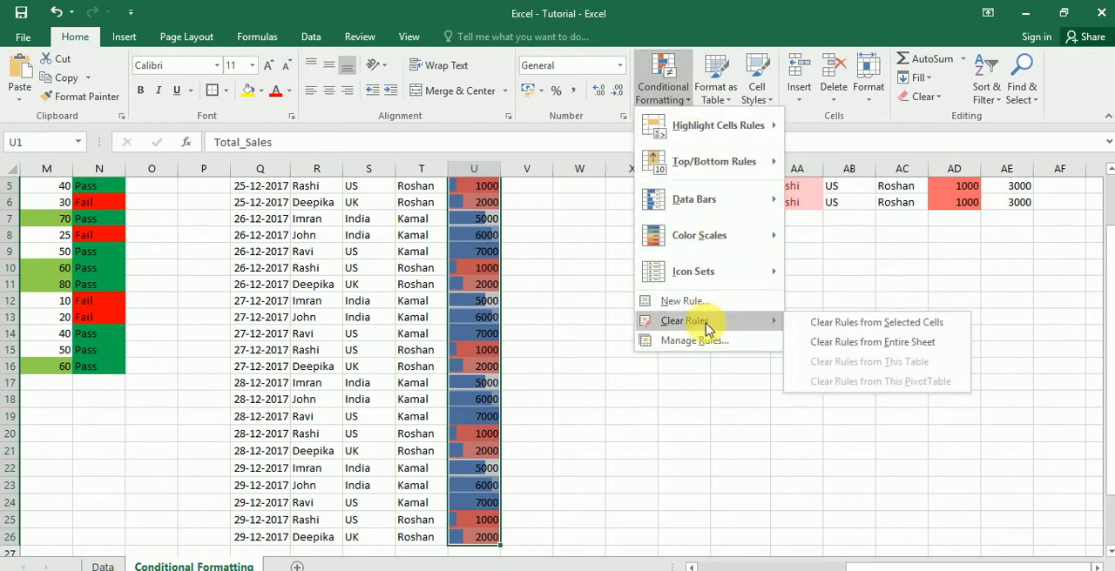
{"action": "left_click", "coordinate": [803, 324]}
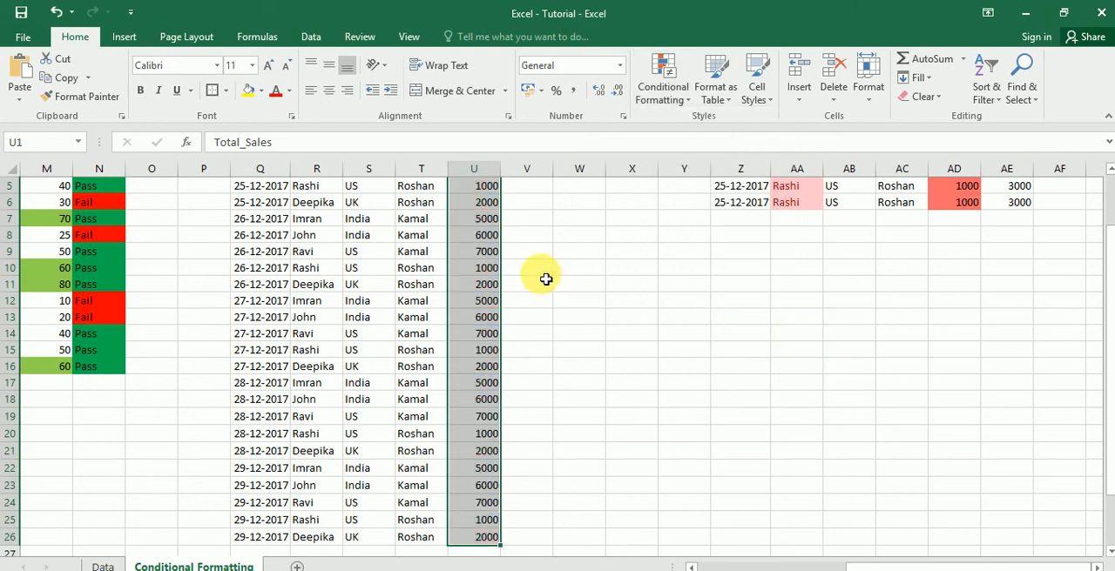
- Format the top 10 Total_Sales items in U1 to U26 with Light Red Fill with Dark Red Text
{"action": "left_click", "coordinate": [691, 103]}
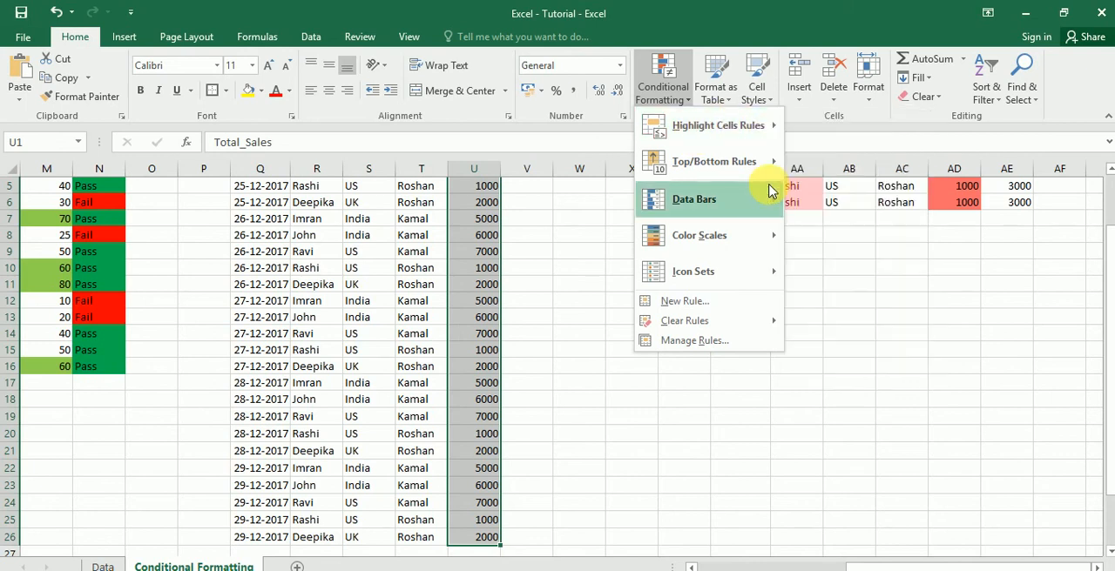
{"action": "mouse_move", "coordinate": [770, 166]}
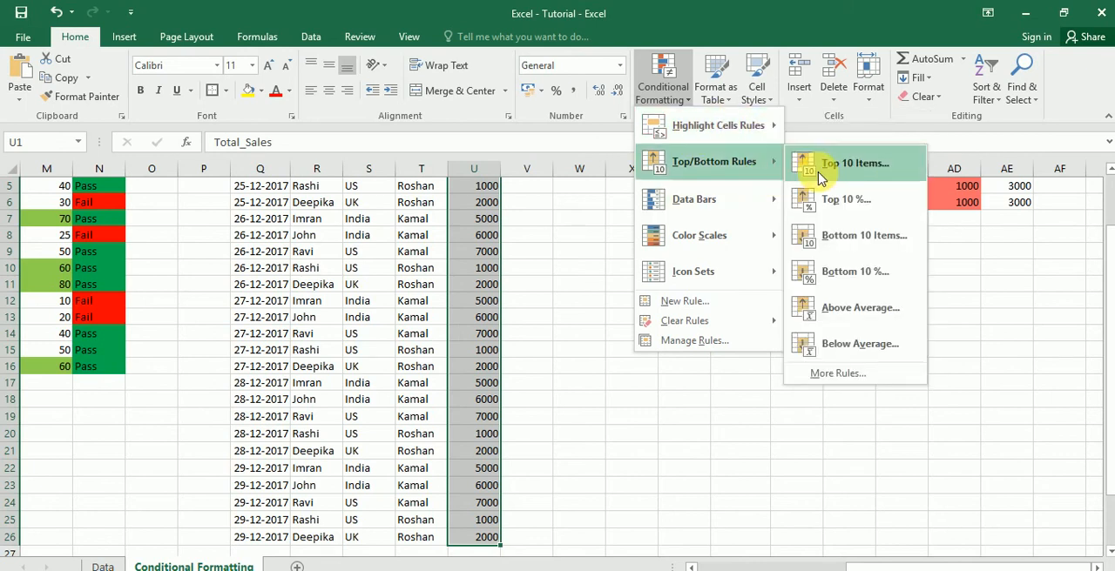
{"action": "left_click", "coordinate": [819, 179]}
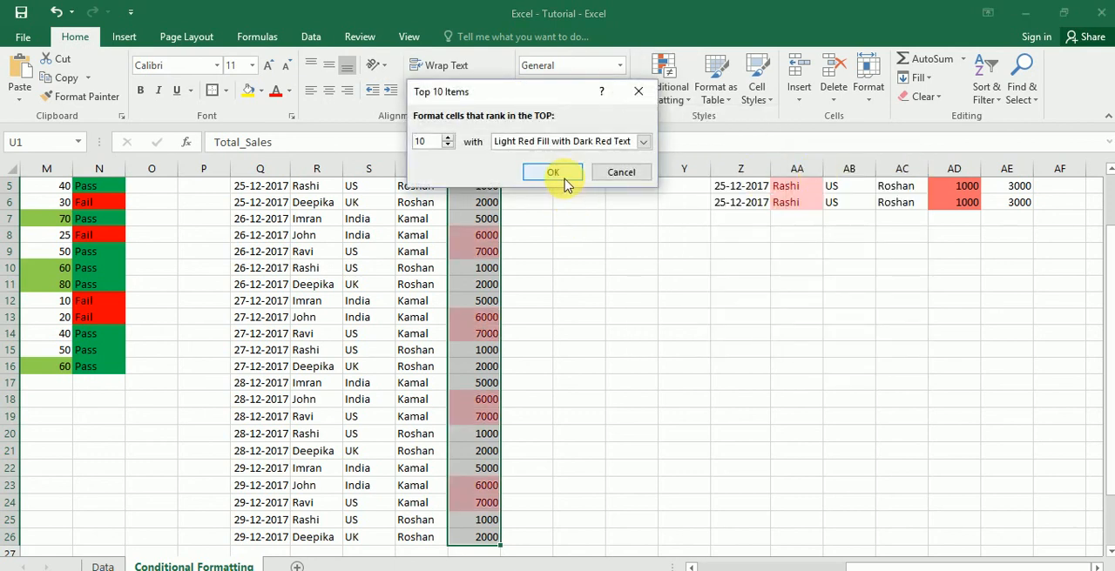
{"action": "left_click", "coordinate": [564, 178]}
- Examine which Total_Sales values in column U the top 10 rule highlights
{"action": "left_click", "coordinate": [500, 244]}
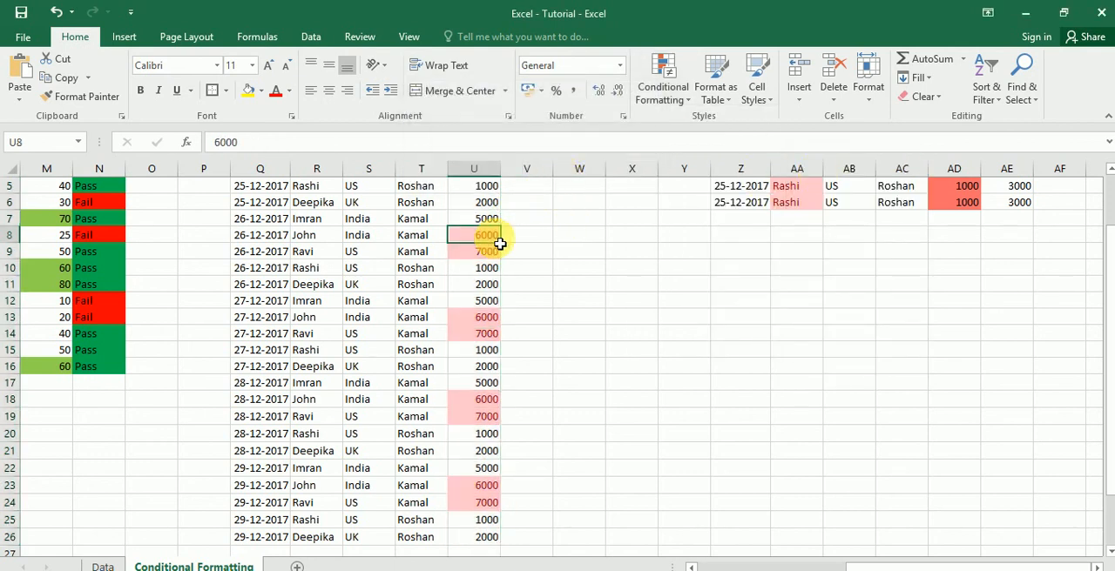
{"action": "key", "text": "Up"}
{"action": "key", "text": "Down"}
{"action": "key", "text": "Down"}
{"action": "key", "text": "Up"}
{"action": "key", "text": "ctrl+Up"}
{"action": "key", "text": "Down"}
{"action": "key", "text": "Down"}
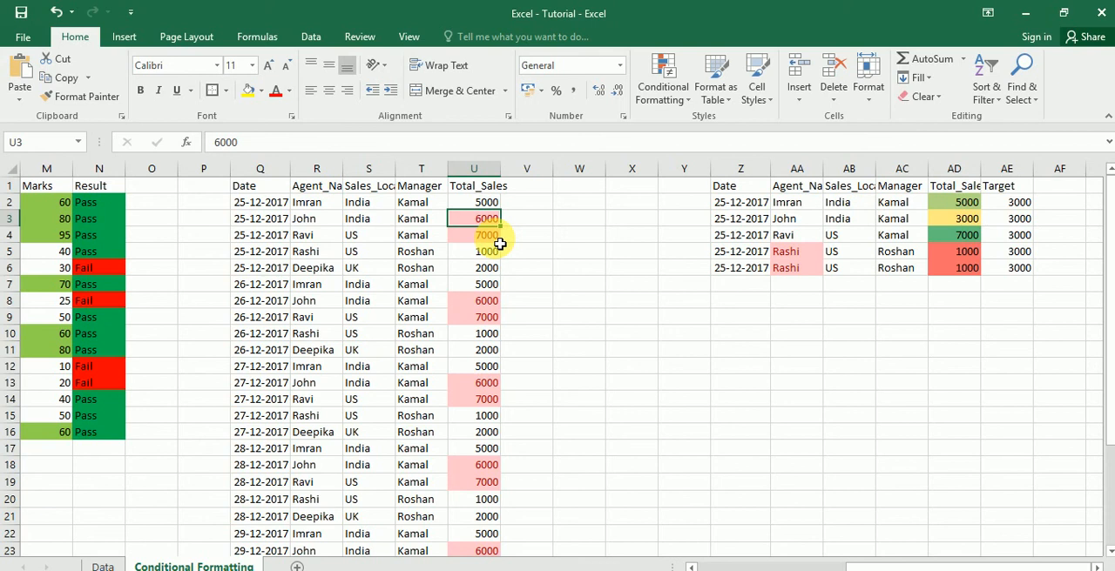
- Undo the top 10 highlighting and format the bottom 10 Total_Sales items in column U with Light Red Fill with Dark Red Text
{"action": "left_click", "coordinate": [478, 186]}
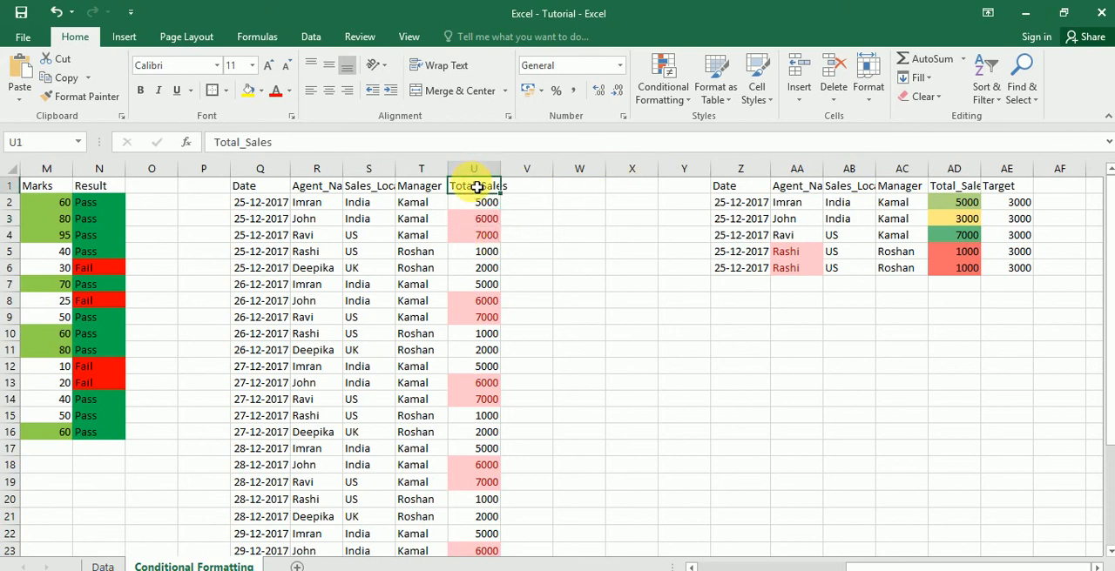
{"action": "key", "text": "ctrl+space"}
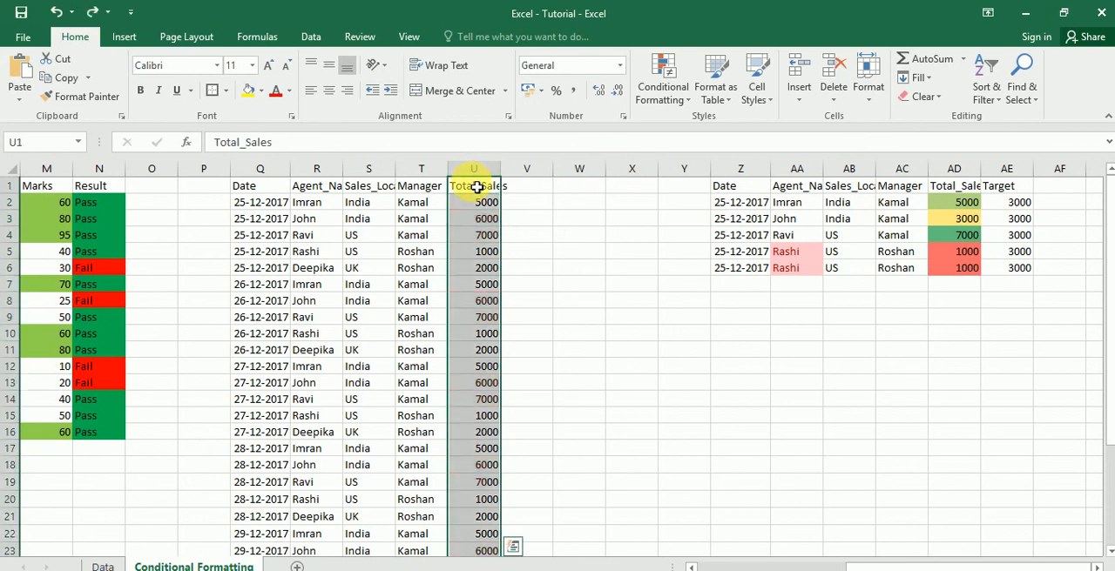
{"action": "left_click", "coordinate": [681, 101]}
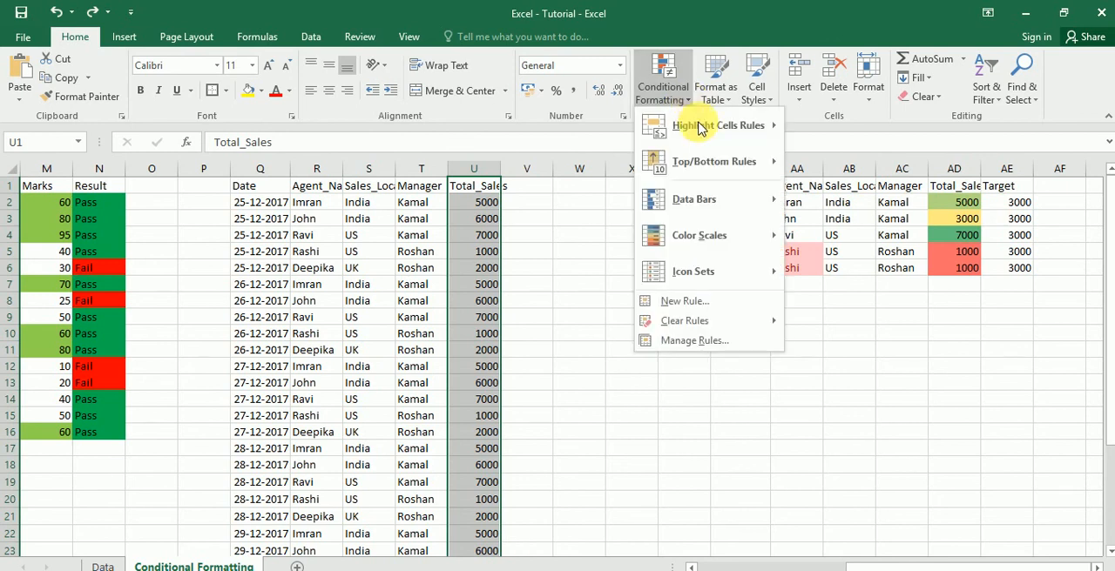
{"action": "mouse_move", "coordinate": [772, 163]}
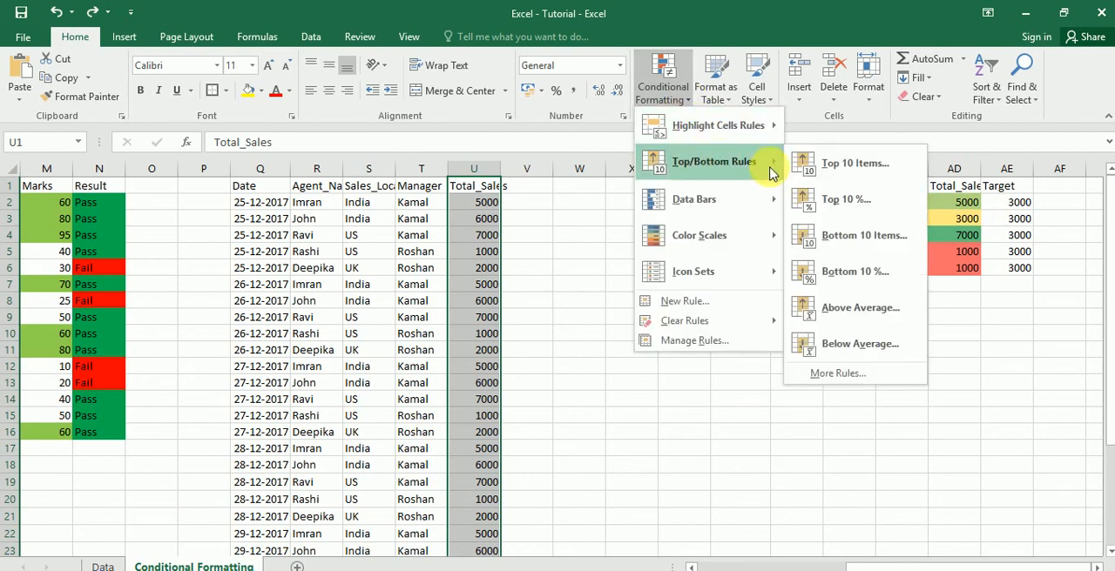
{"action": "left_click", "coordinate": [839, 250]}
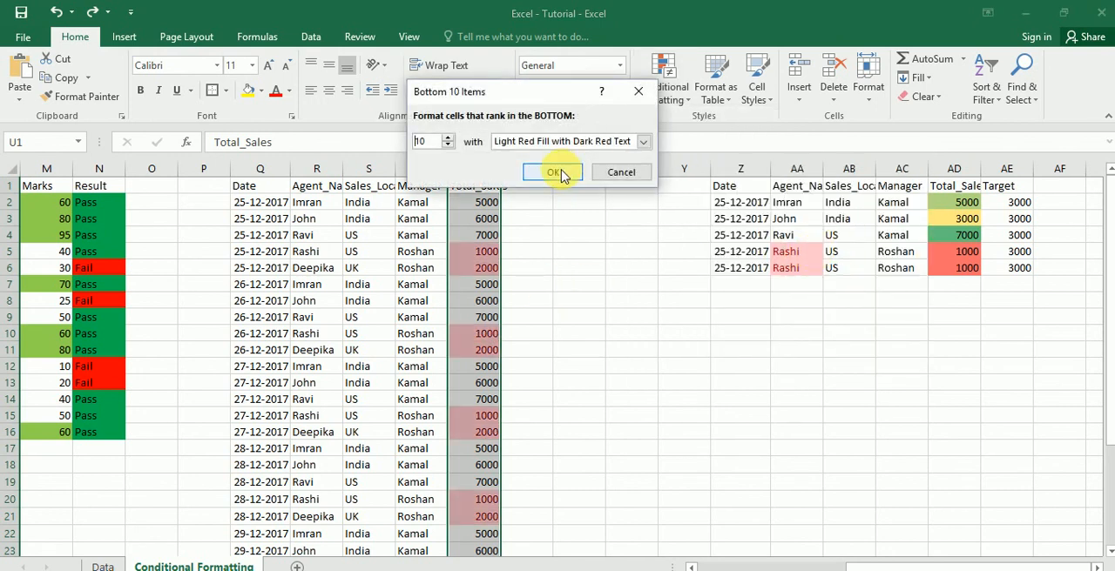
{"action": "left_click", "coordinate": [563, 173]}
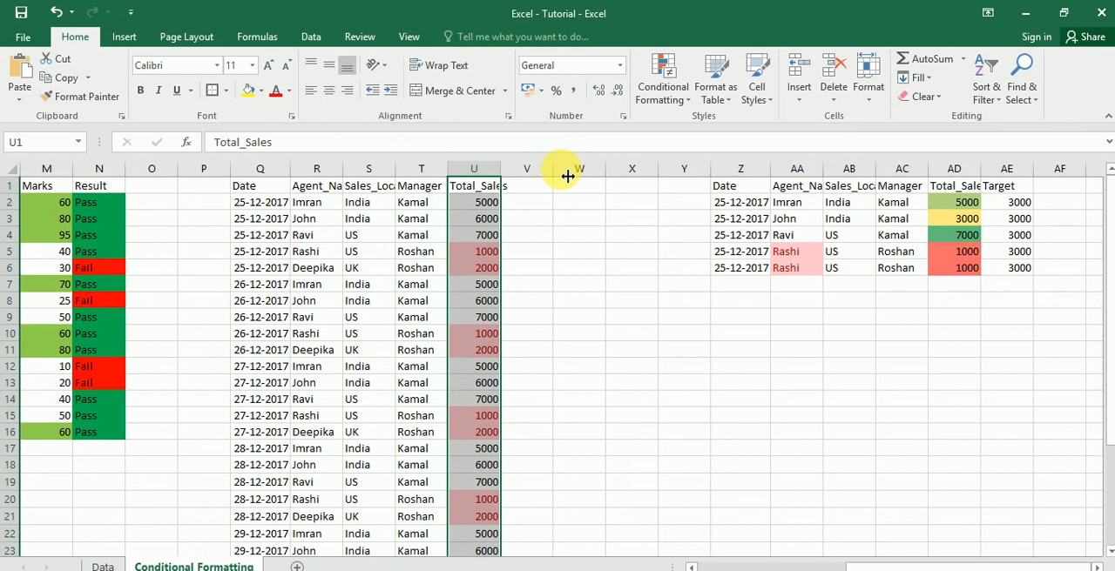